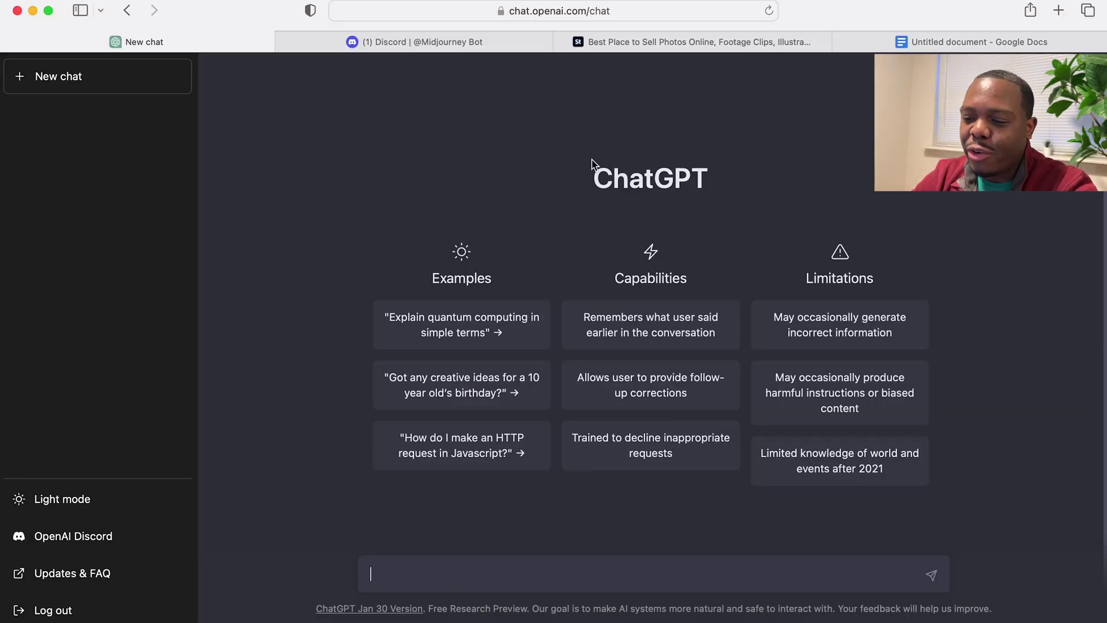
- Switch to the Google Docs draft containing the Midjourney stock-photo prompt request
left_click(946, 39)
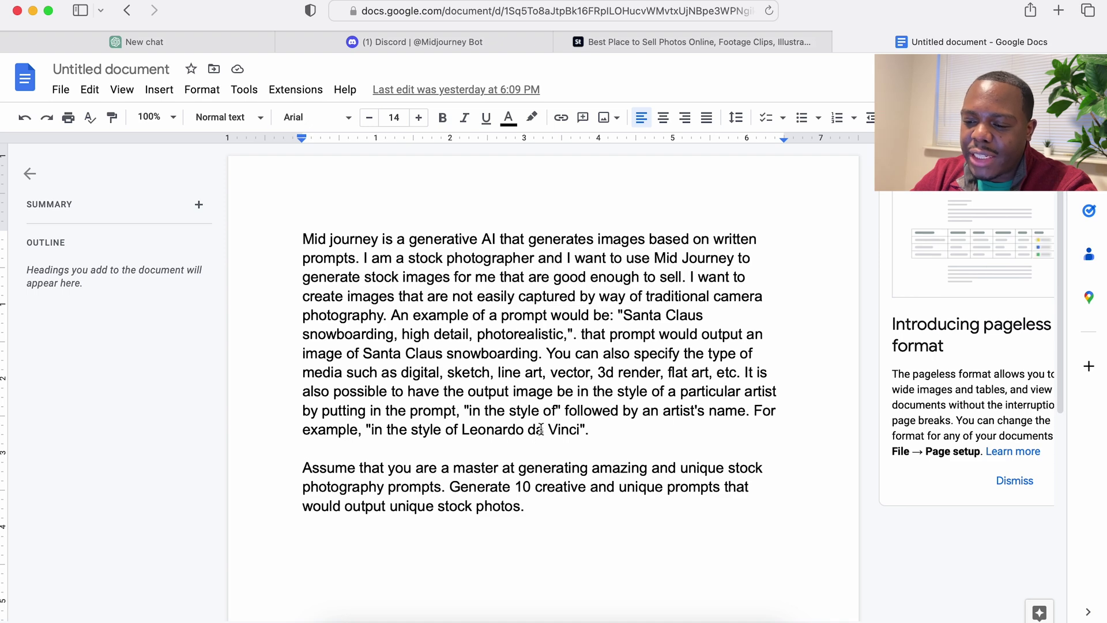
- Review the request's sentences about hard-to-shoot images and artist styles
scroll(591, 333, "down", 2)
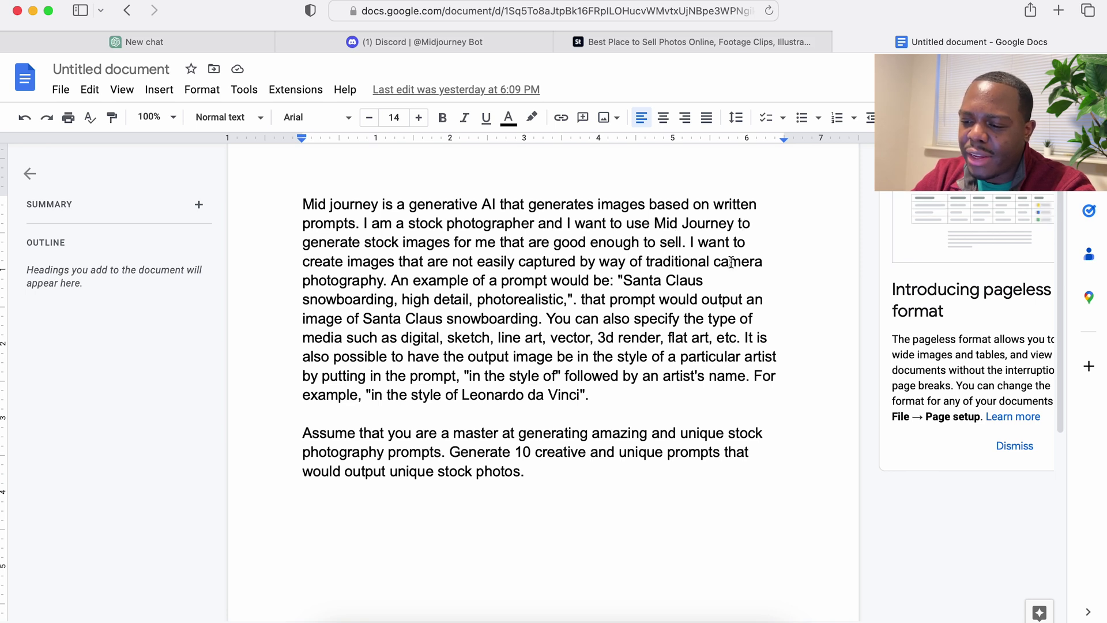
left_click(690, 245)
left_click_drag(691, 245, 758, 242)
left_click(682, 242)
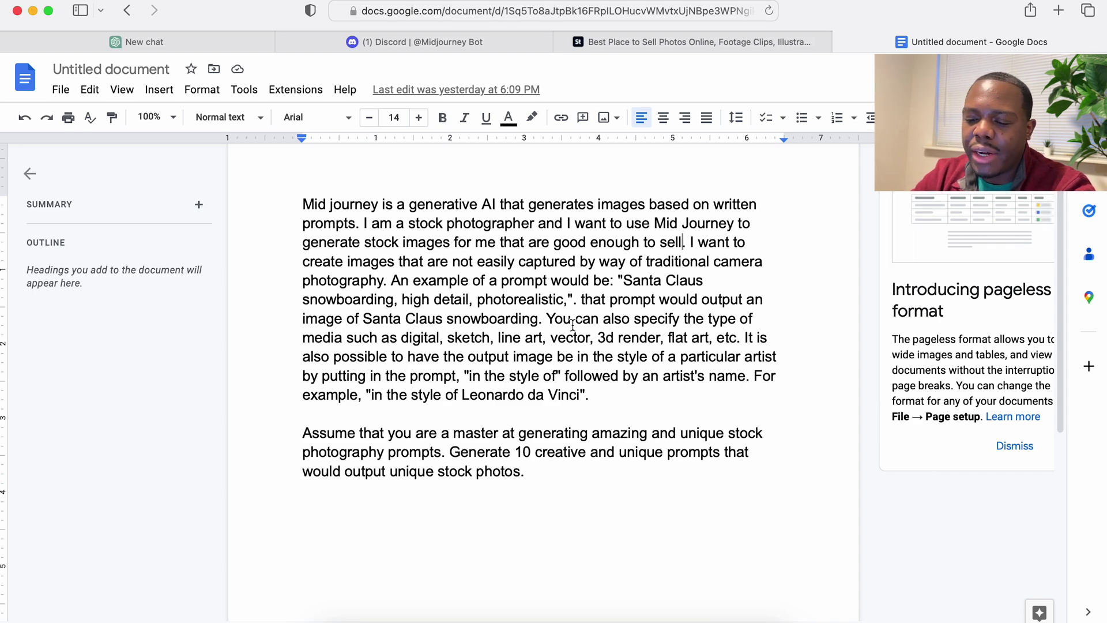
scroll(515, 385, "down", 2)
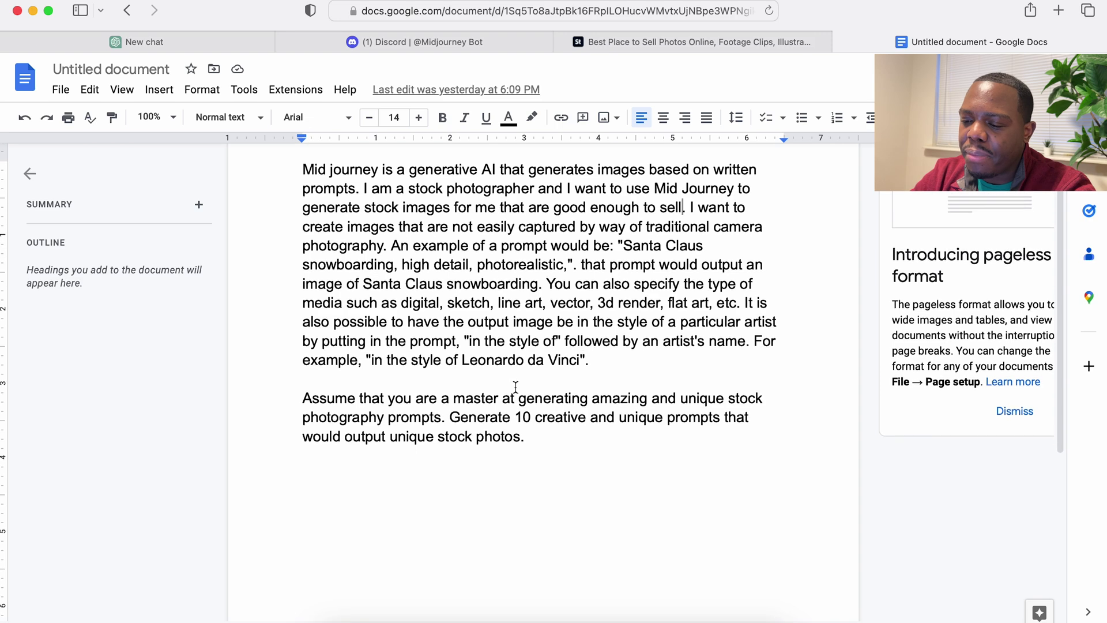
left_click(745, 304)
left_click_drag(745, 303, 777, 340)
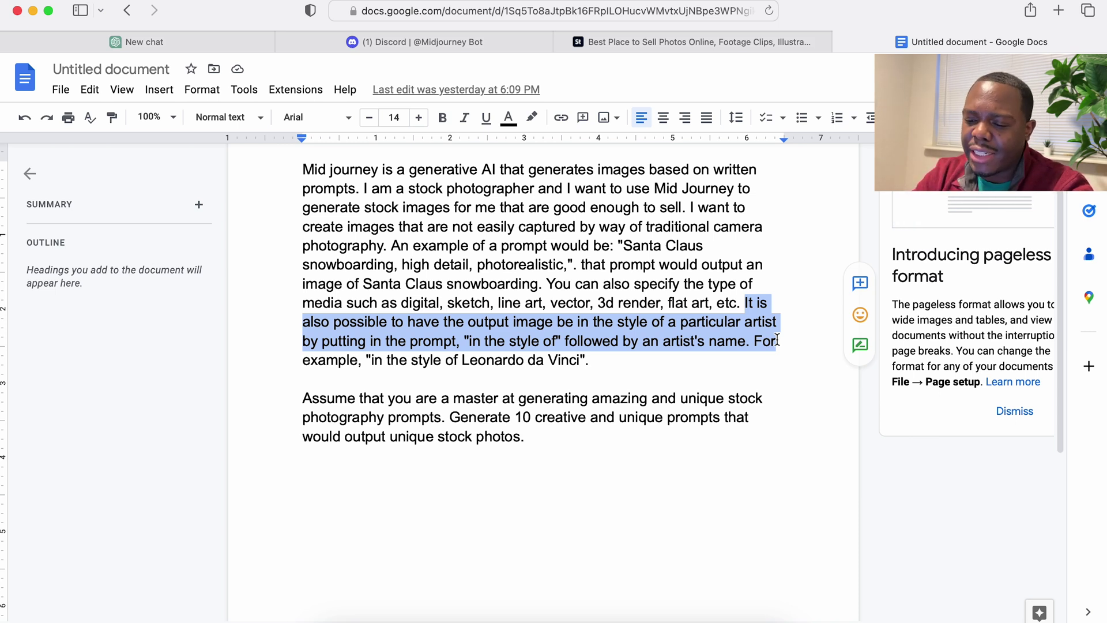
left_click(647, 384)
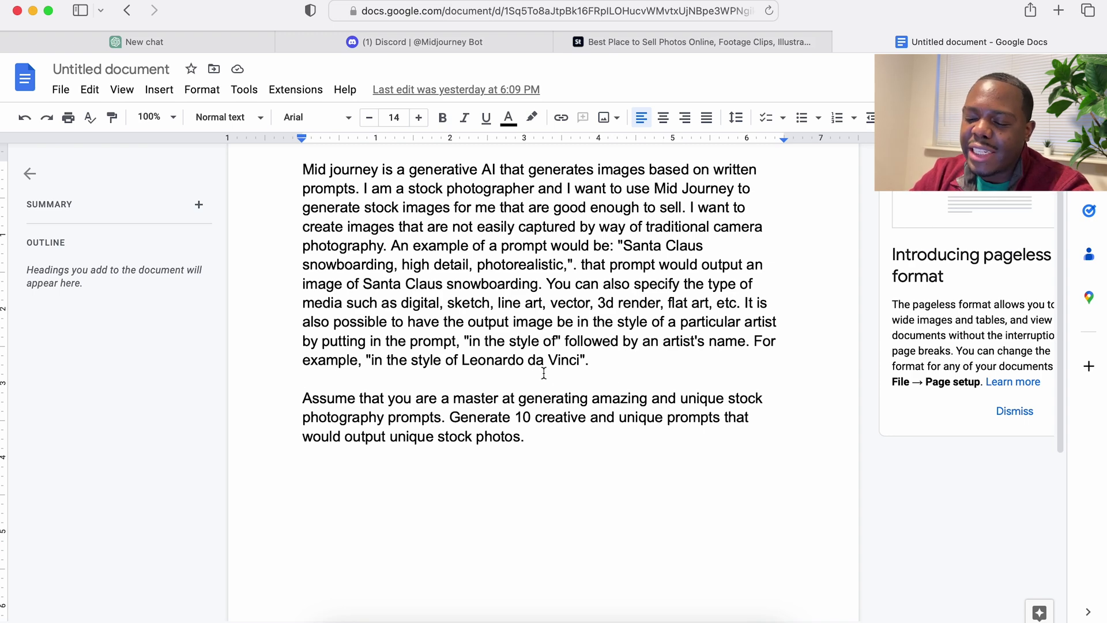
- Select and copy both paragraphs of the 'Generate 10 prompts' stock photography request
scroll(577, 368, "down", 3)
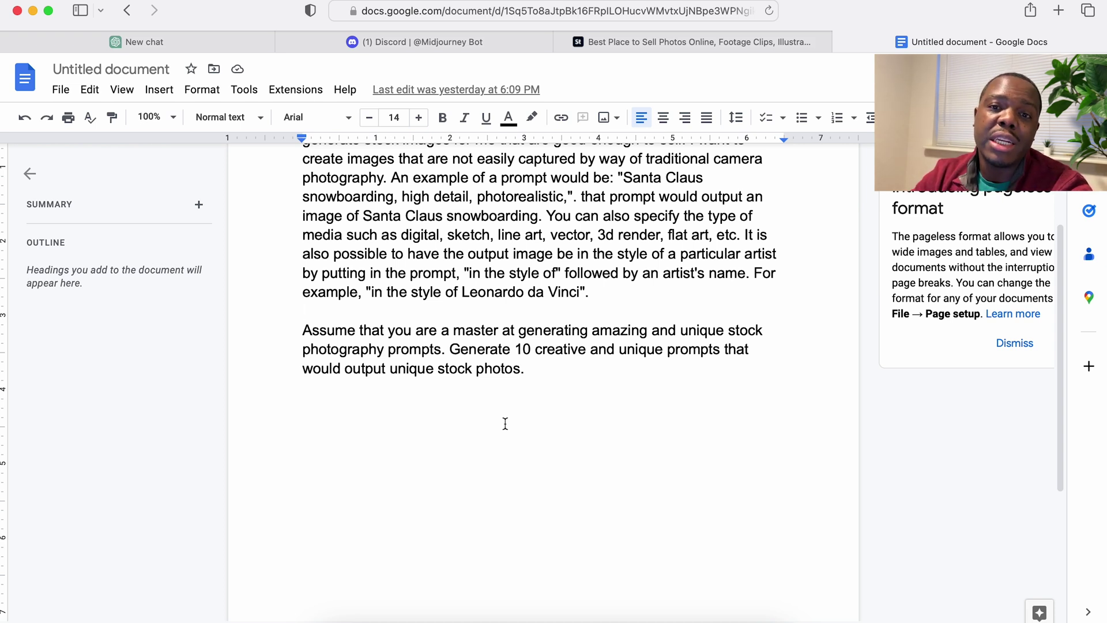
scroll(549, 371, "down", 2)
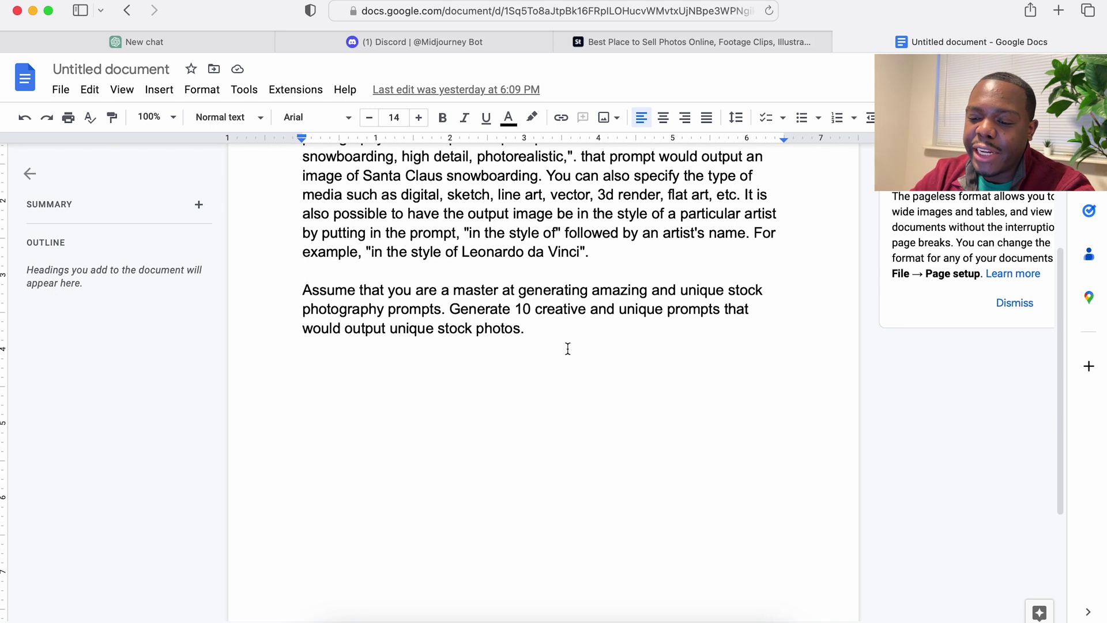
left_click(569, 346)
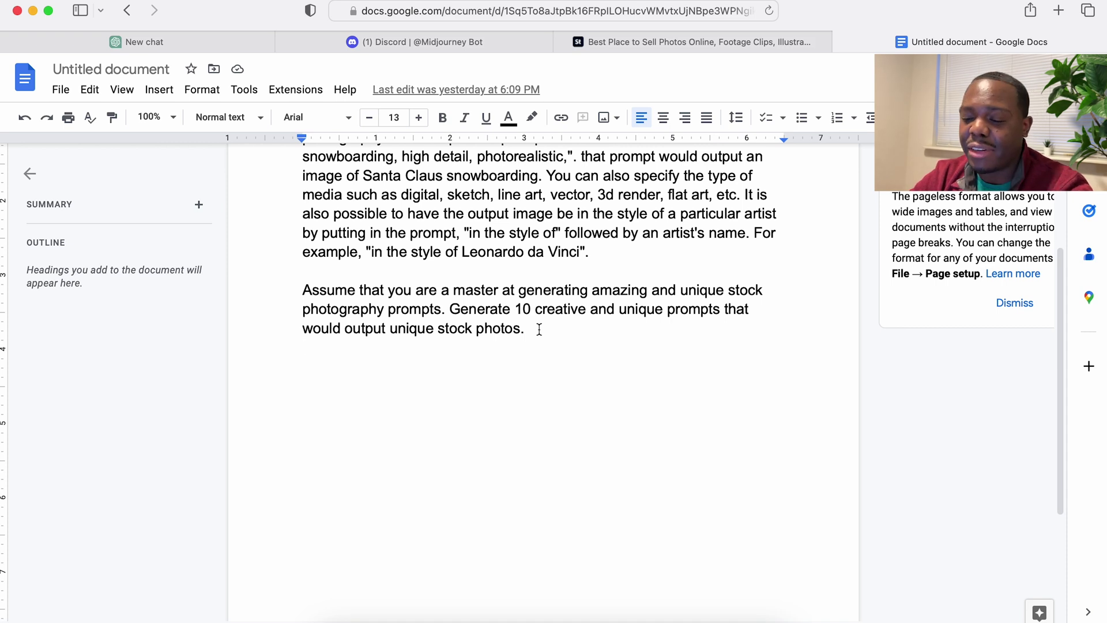
left_click_drag(536, 329, 453, 310)
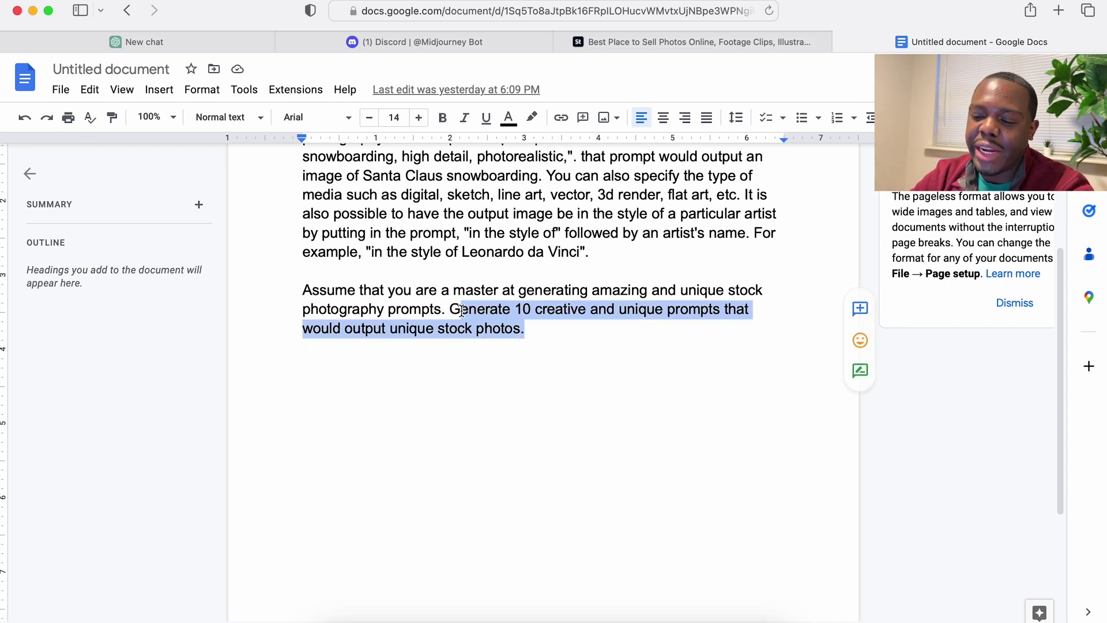
double_click(576, 334)
left_click_drag(578, 336, 298, 188)
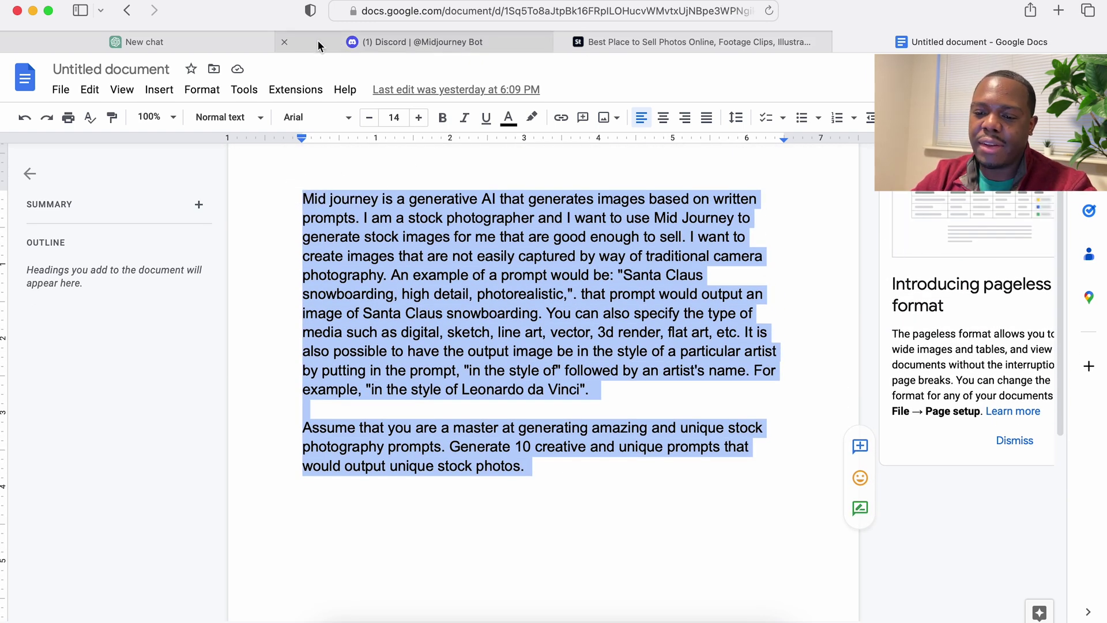
left_click(229, 42)
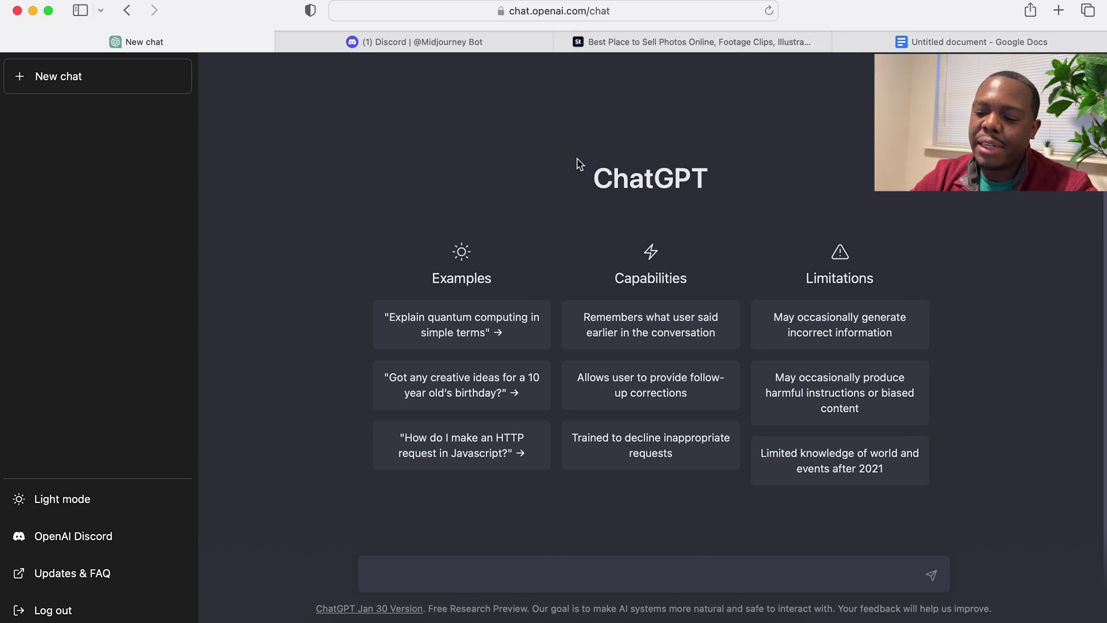
- Paste the Midjourney request into the new chat and send it to get 10 stock-photo prompts
left_click(461, 573)
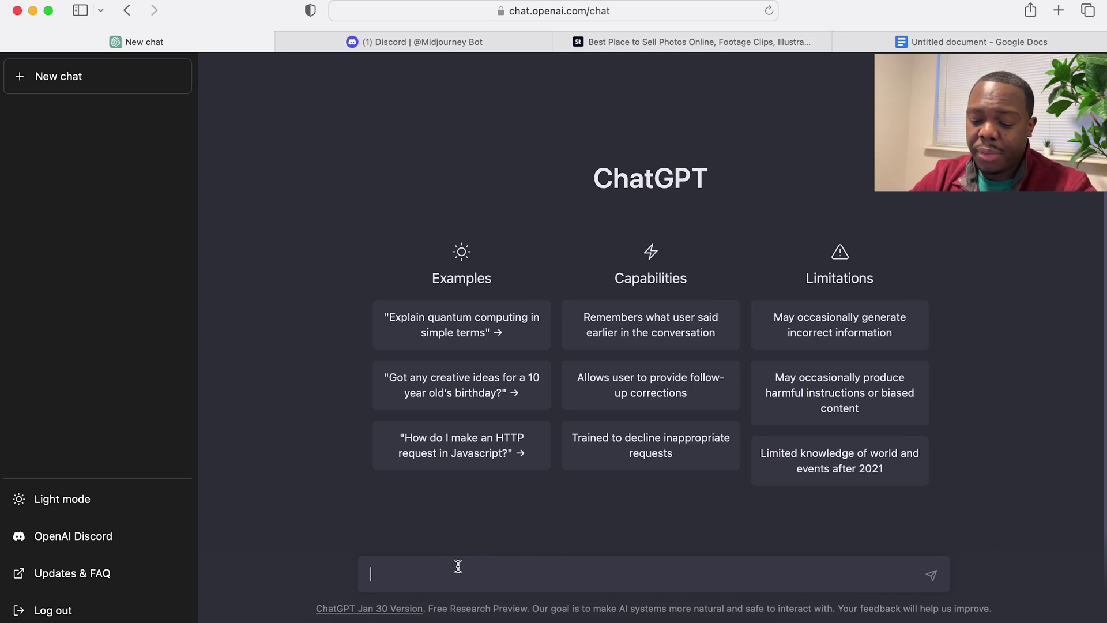
key("super+v")
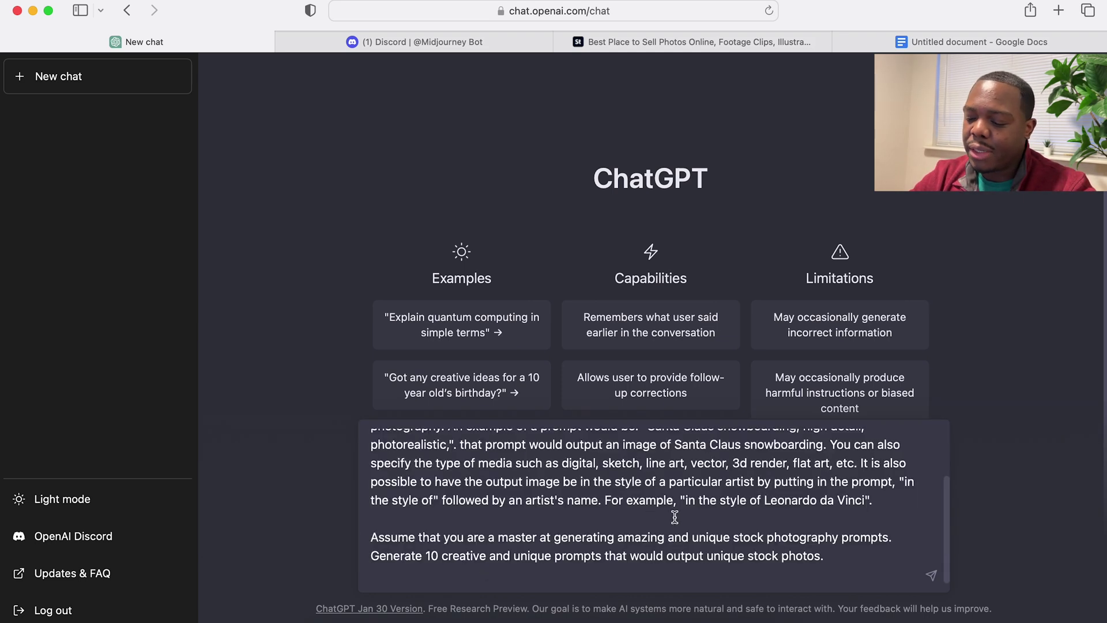
left_click(930, 575)
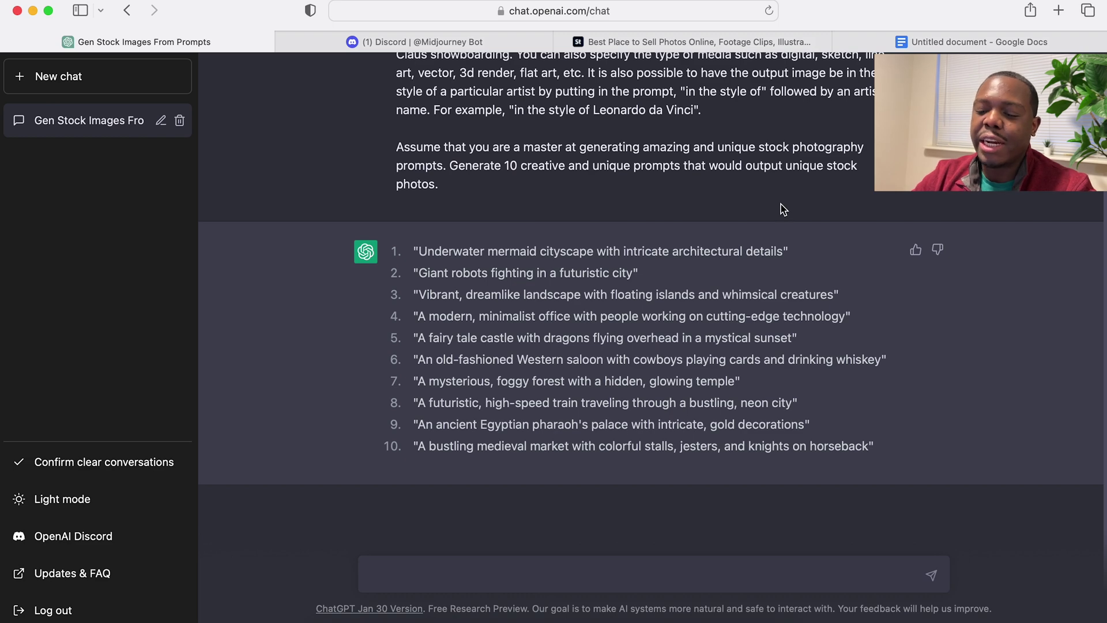
scroll(856, 151, "up", 3)
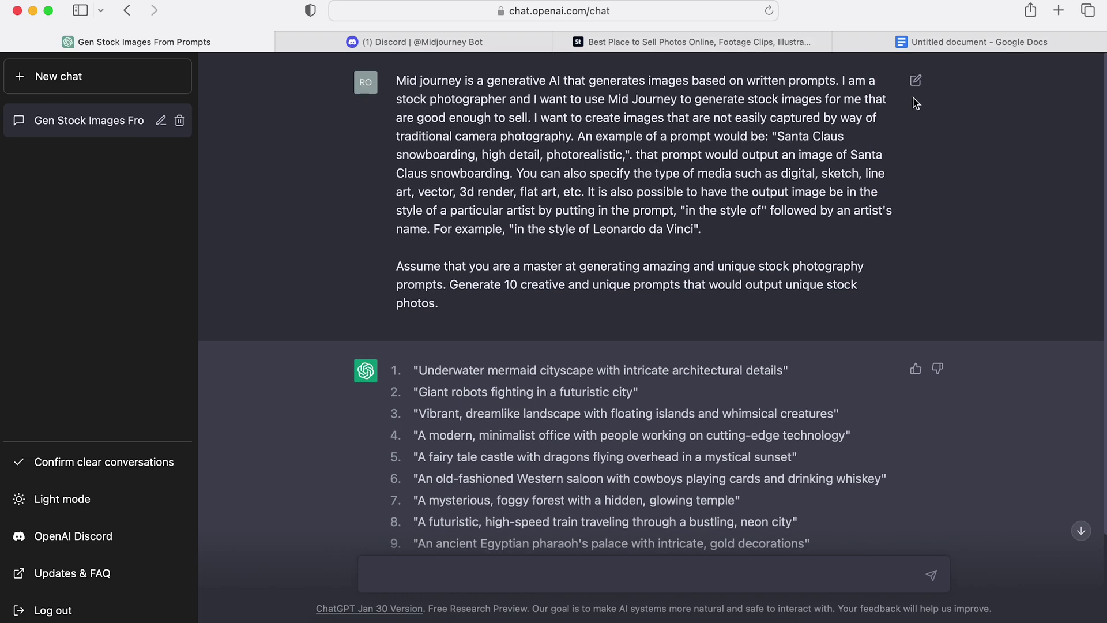
left_click(917, 83)
- Resubmit the request for styled prompts and select prompt 1, 'Underwater cityscape, vibrant colors, 3D render.'
left_click(613, 364)
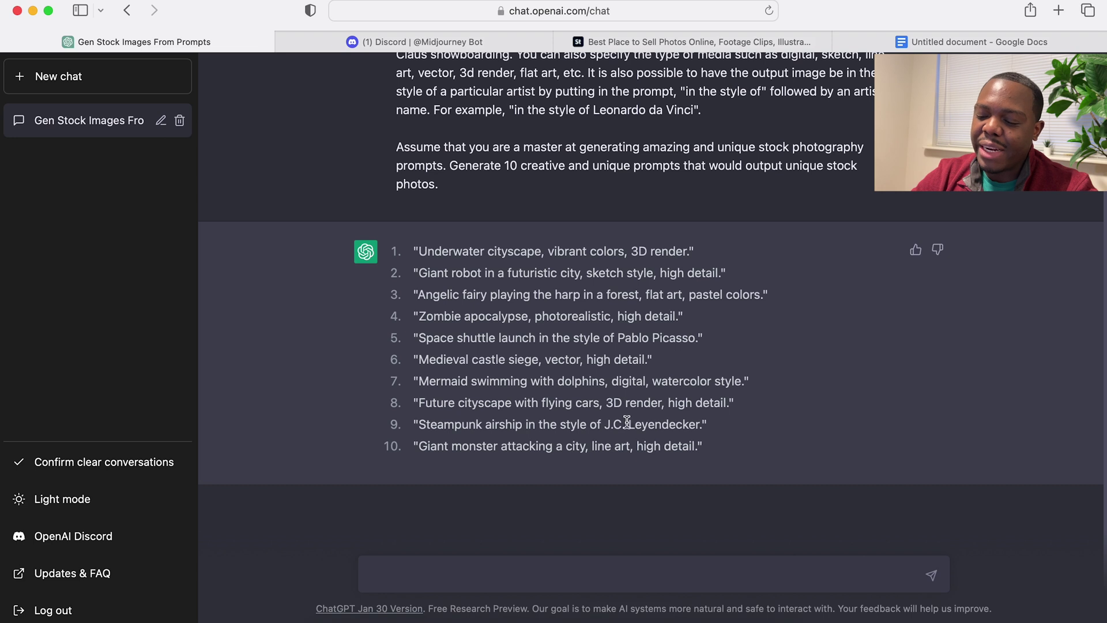
left_click_drag(695, 428, 635, 426)
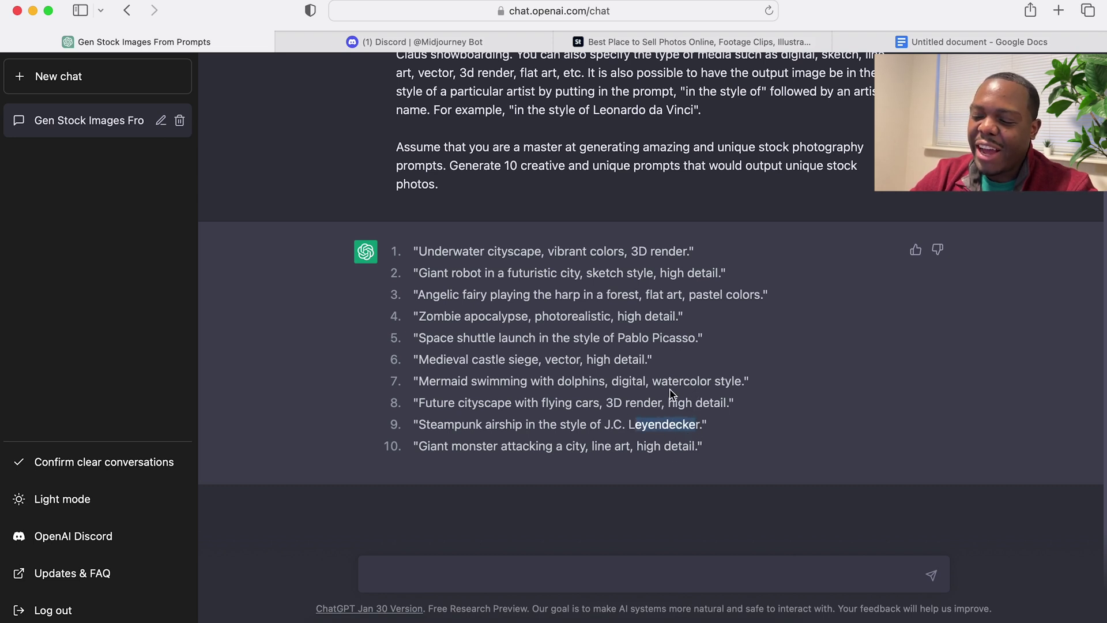
left_click(671, 342)
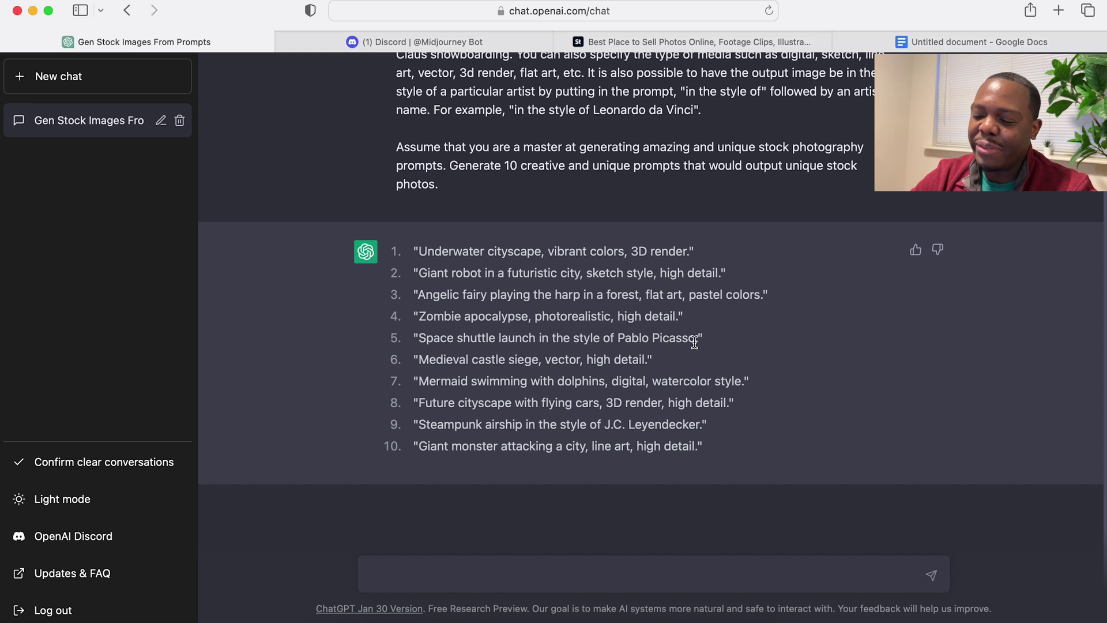
left_click_drag(694, 342, 593, 341)
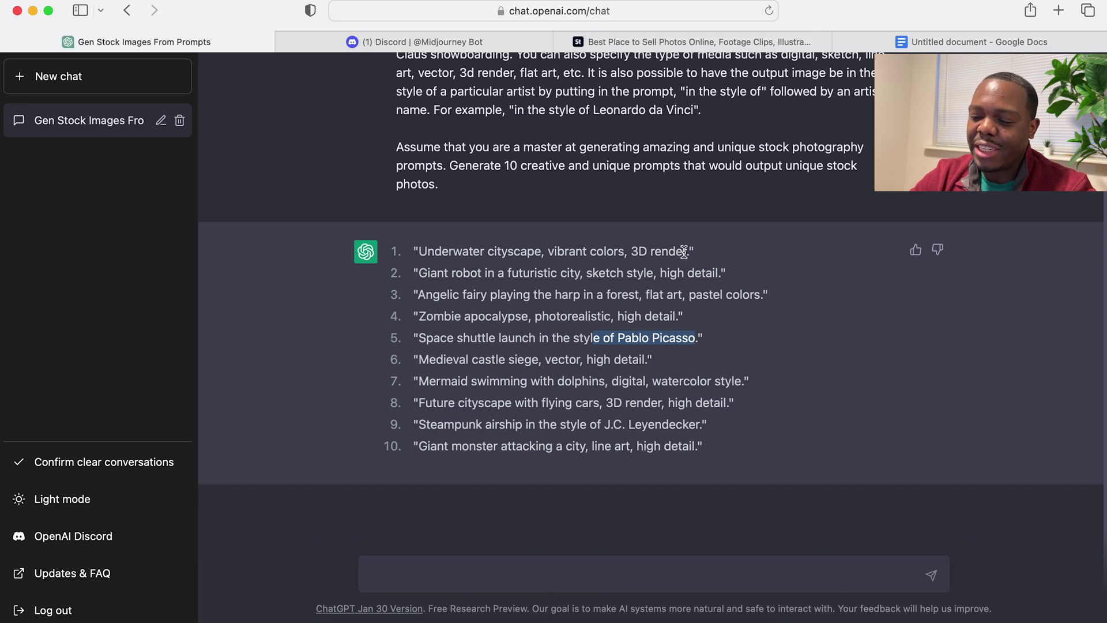
left_click_drag(691, 252, 421, 252)
key("super+c")
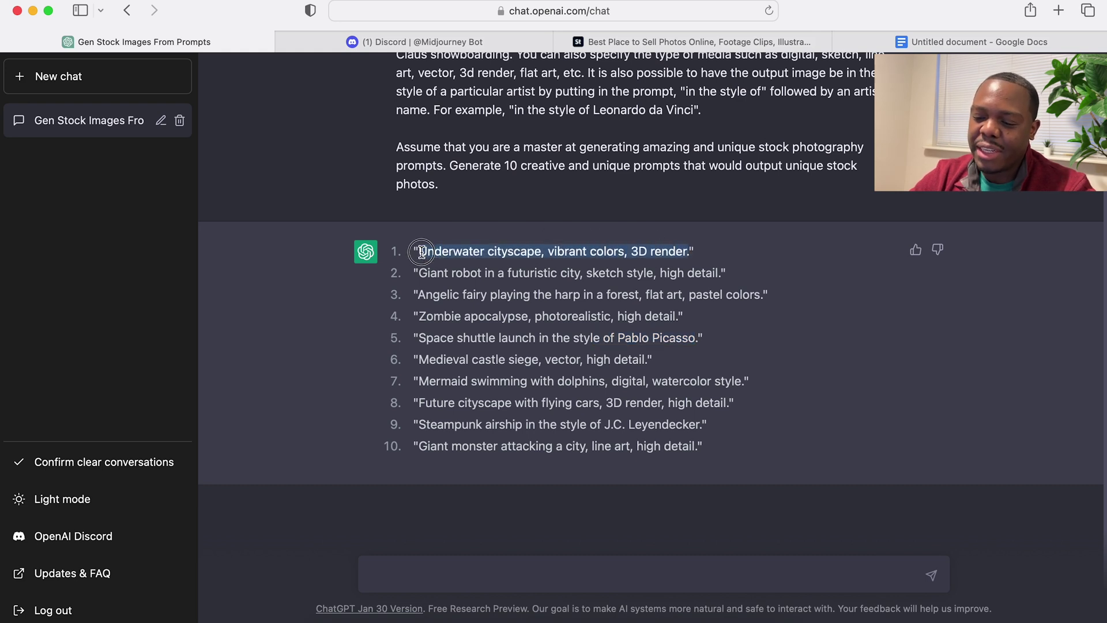
left_click(398, 42)
- Send 'Underwater cityscape, vibrant colors, 3D render.' to Midjourney as an /imagine request
key("super+v")
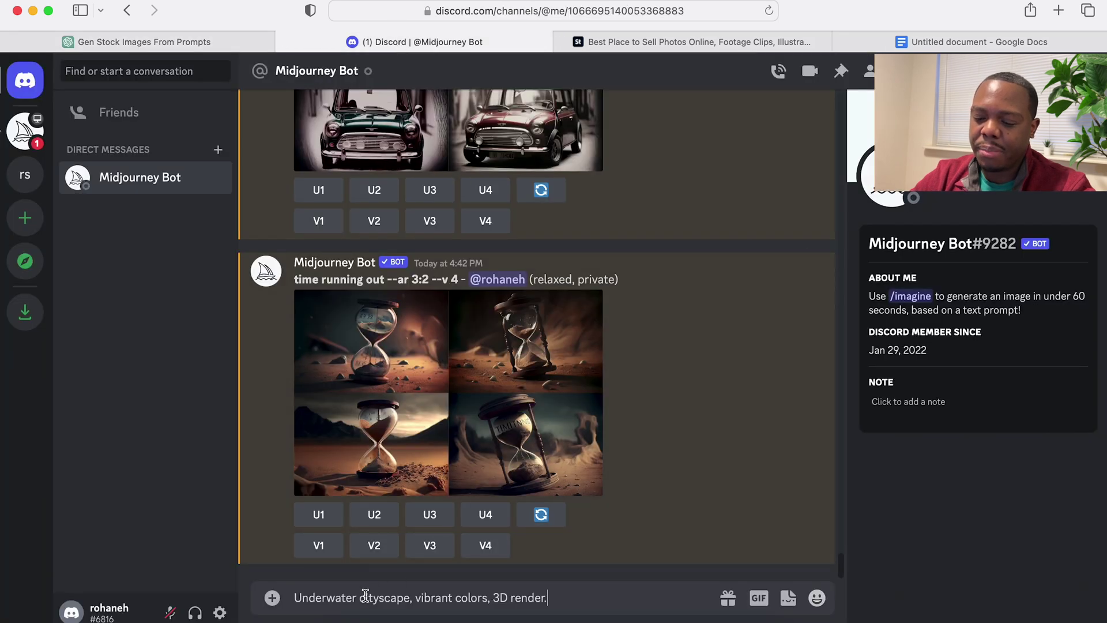
key("Return")
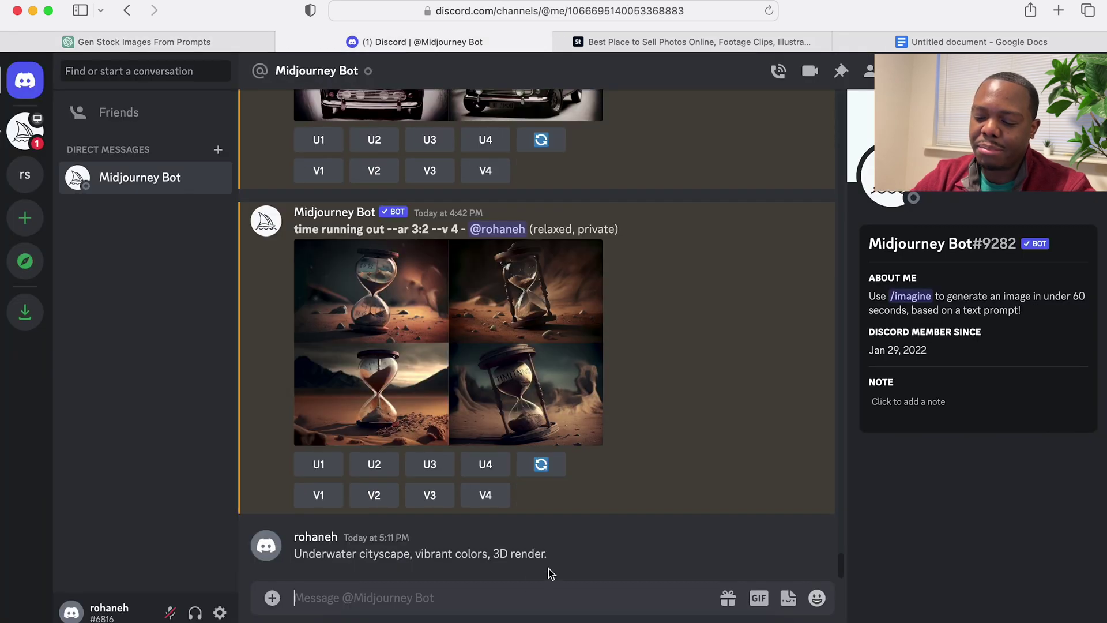
type("/im")
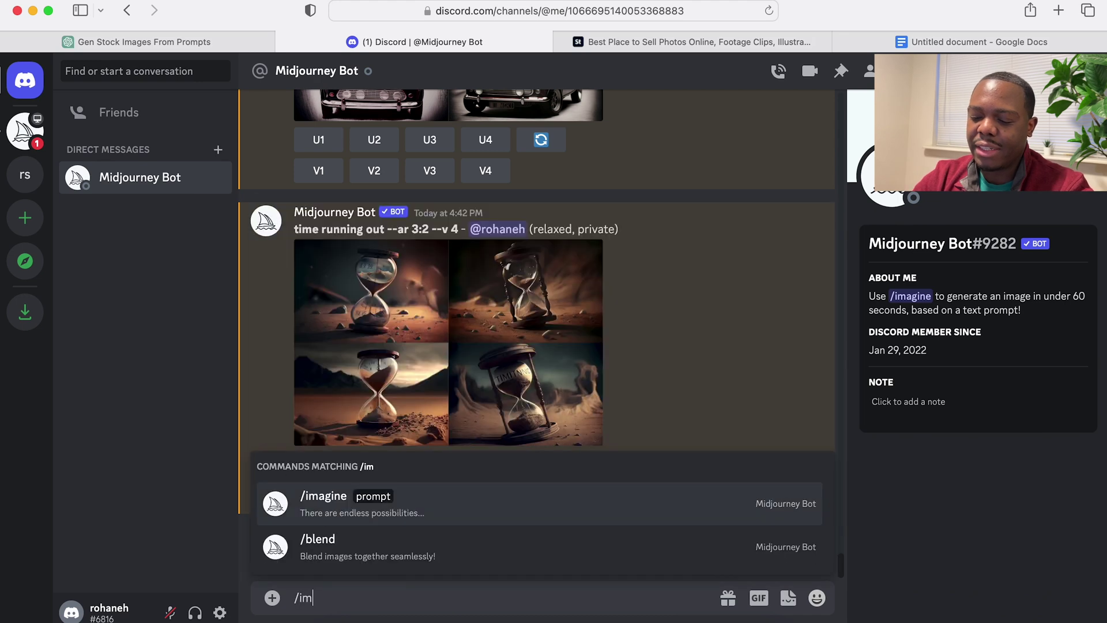
type("gine")
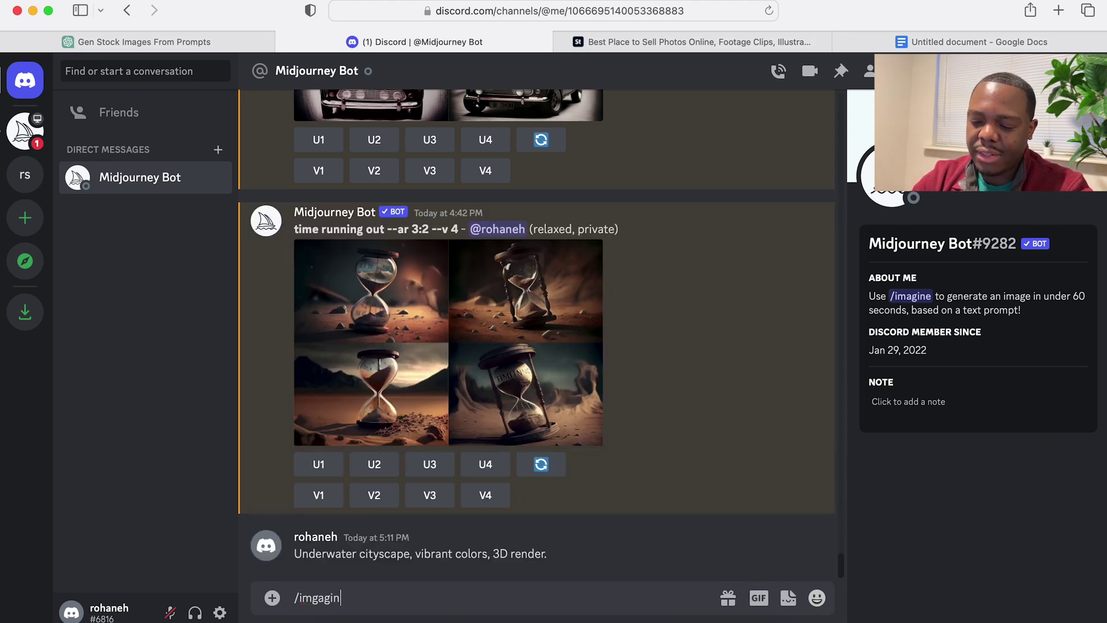
key("BackSpace")
key("BackSpace")
key("BackSpace")
key("BackSpace")
key("BackSpace")
key("BackSpace")
key("BackSpace")
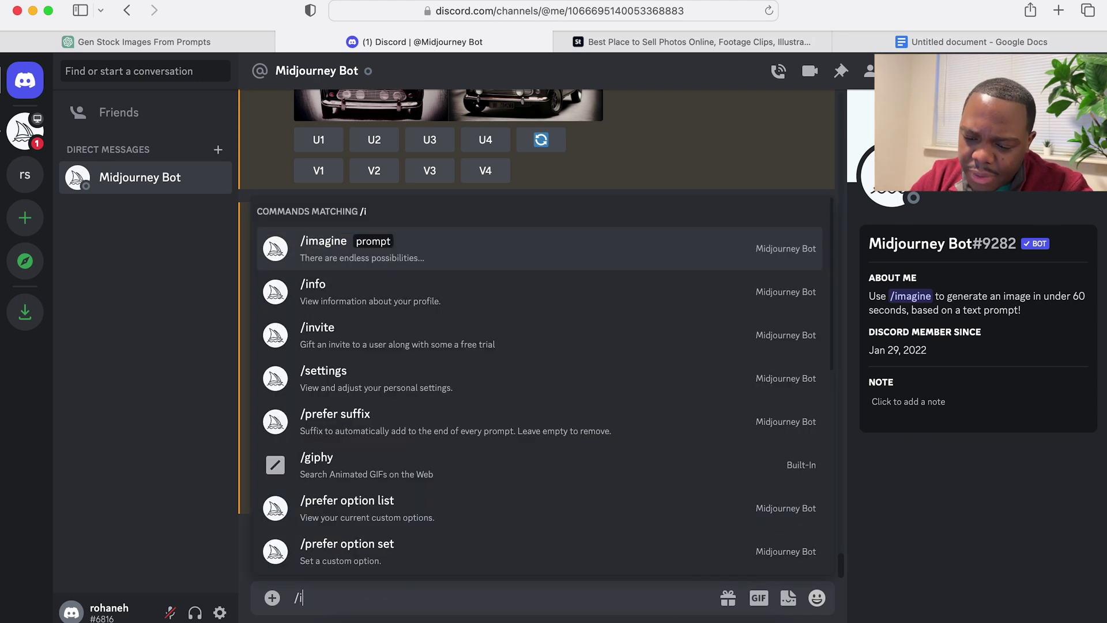
type("/imagi")
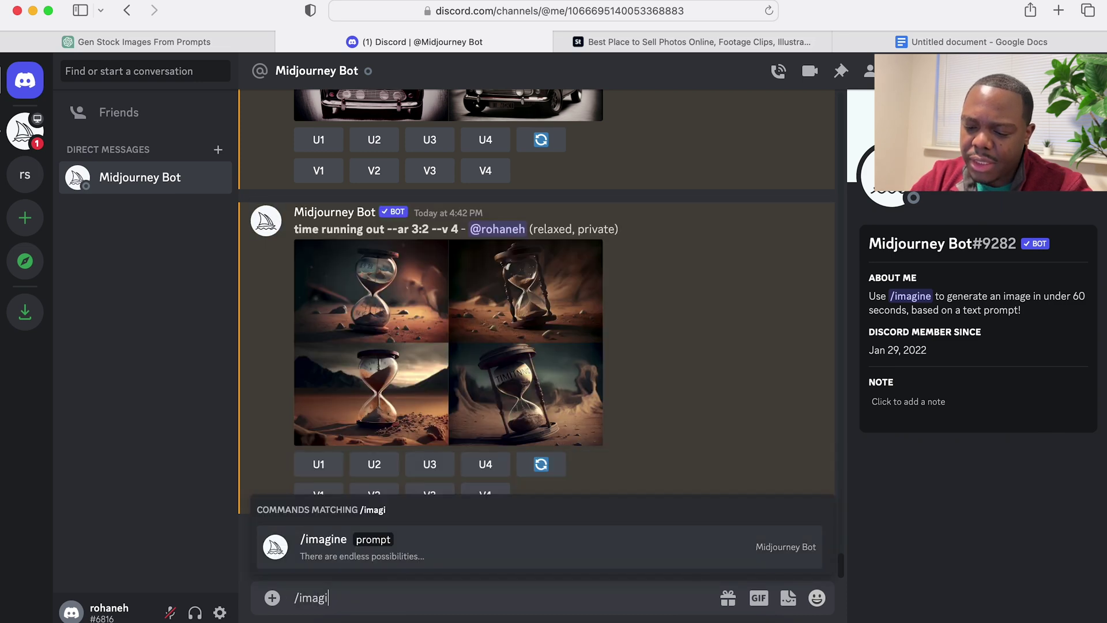
type("ne")
key("Tab")
type("Underwater cityscape, vibrant colors, 3D render")
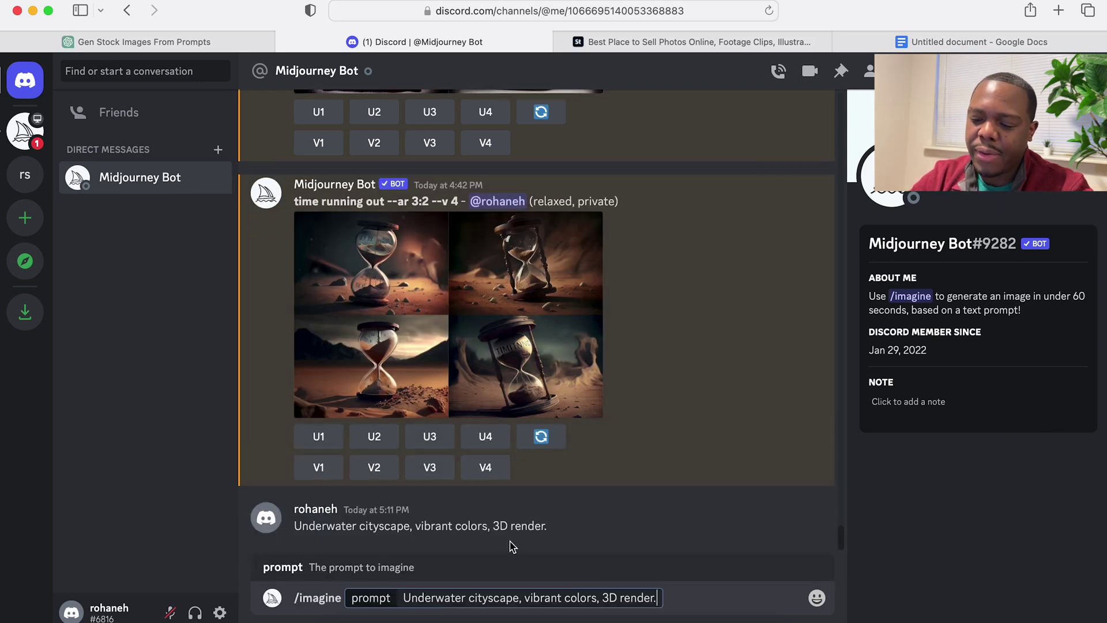
key("Return")
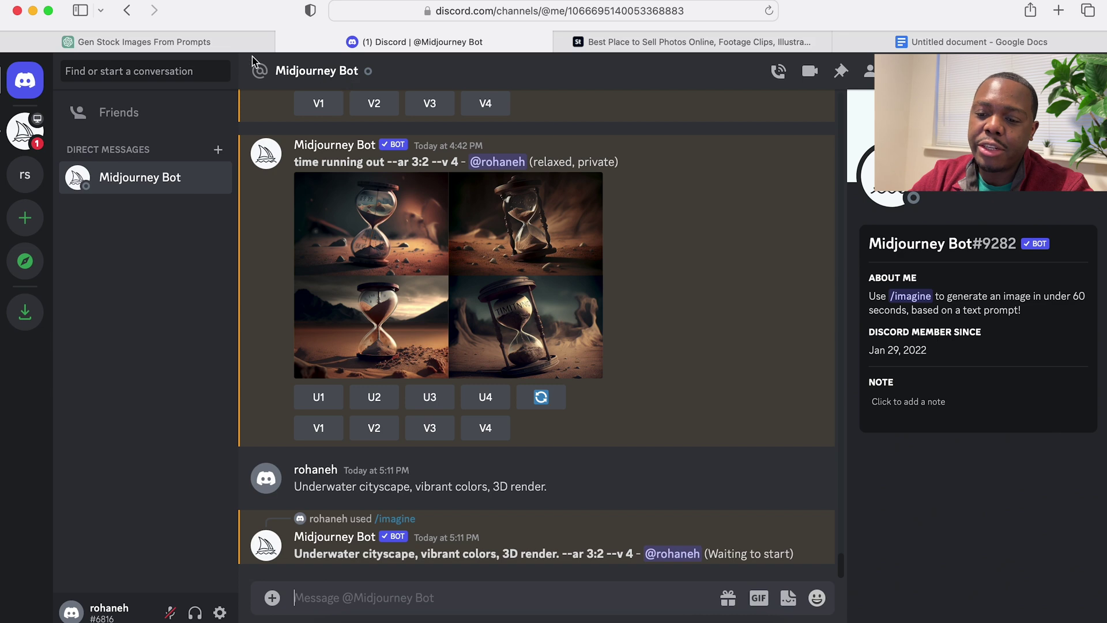
- Copy the Giant robot prompt from ChatGPT and submit it with /imagine
left_click(233, 49)
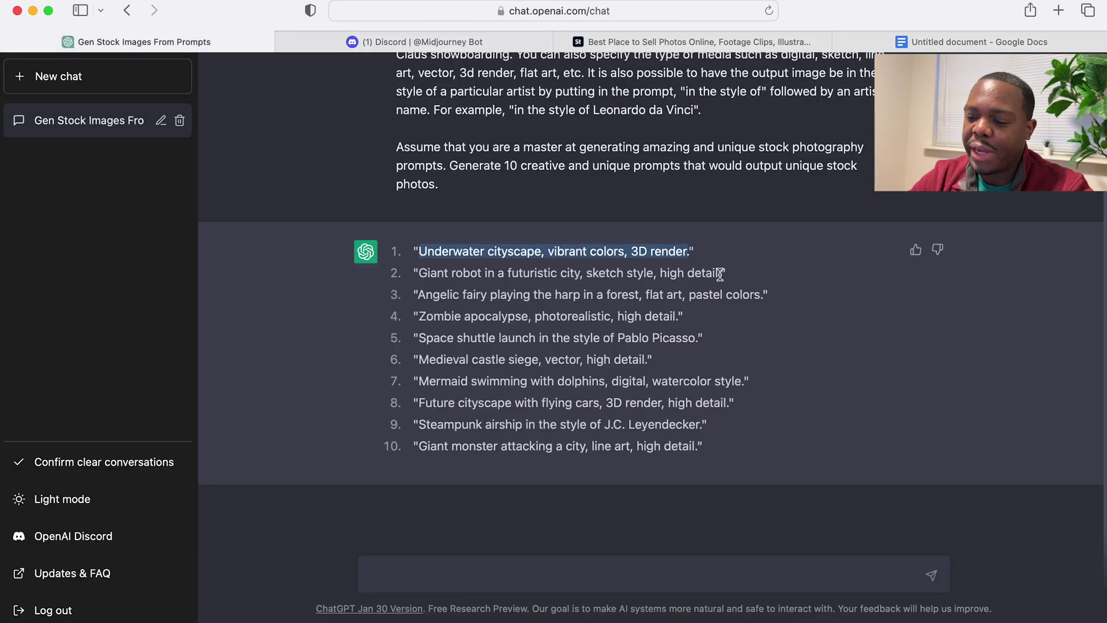
left_click_drag(720, 274, 420, 275)
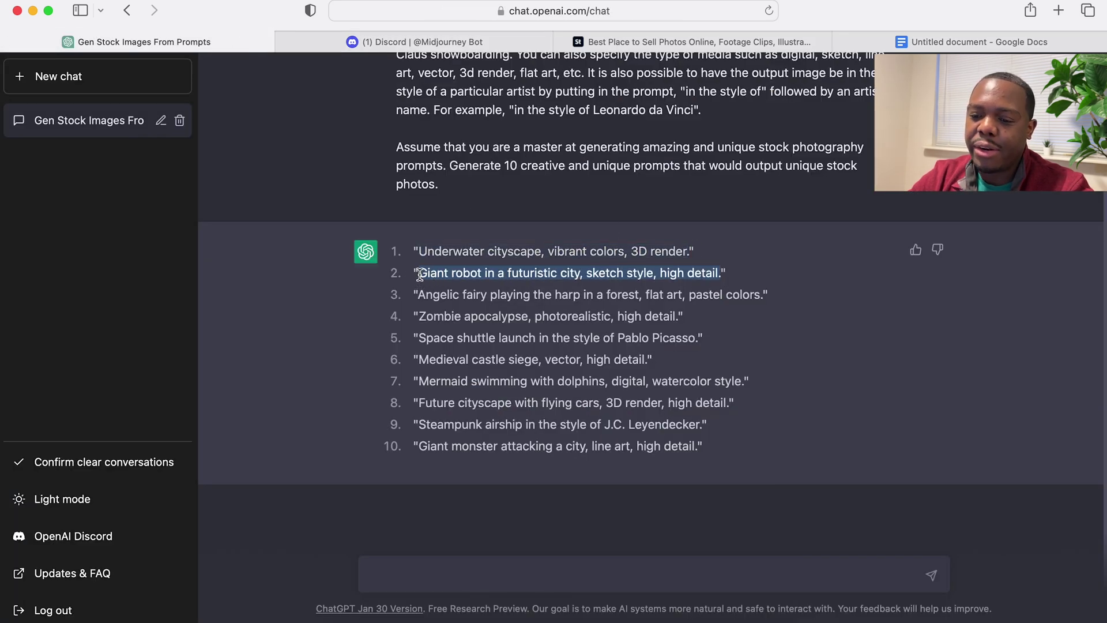
left_click(413, 42)
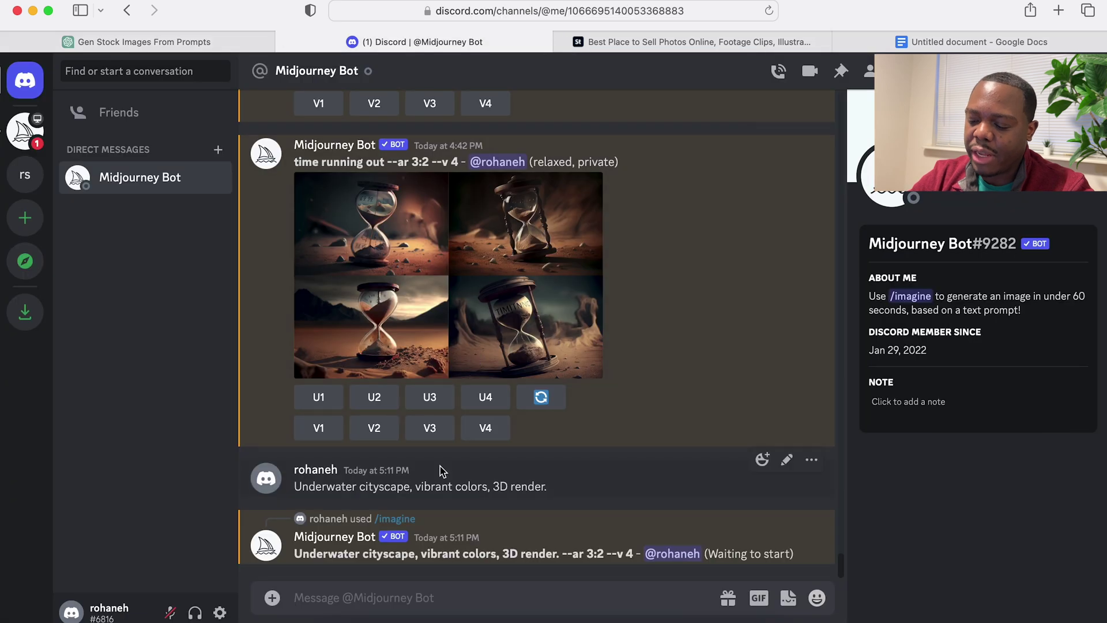
type("/imag")
key("Tab")
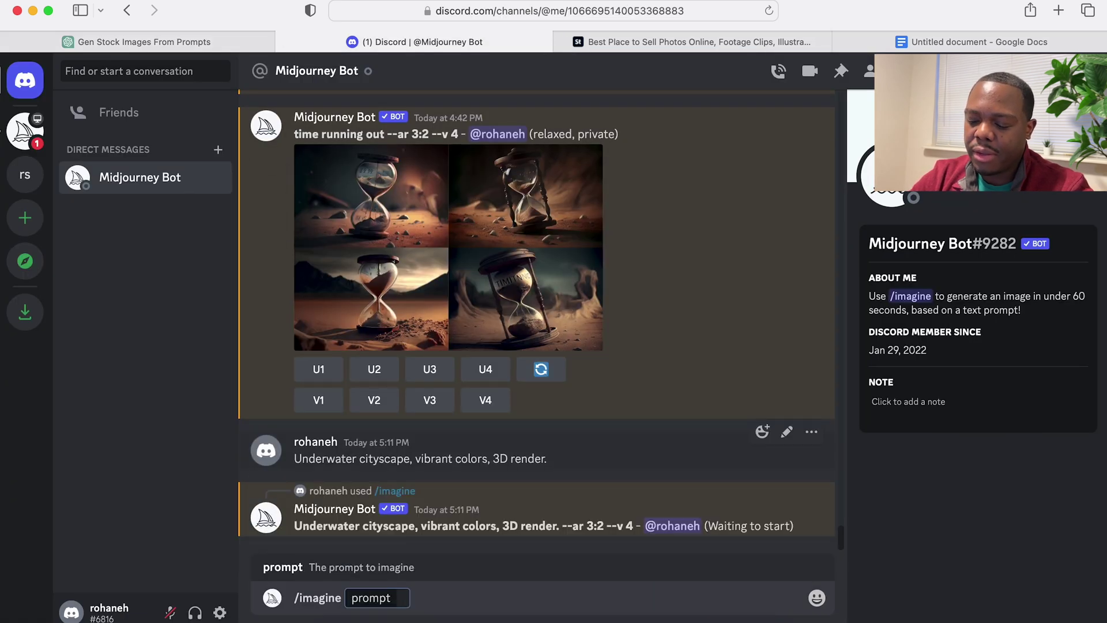
key("super+v")
key("Return")
- Copy the Space shuttle launch prompt and submit it to Midjourney with /imagine
left_click(225, 45)
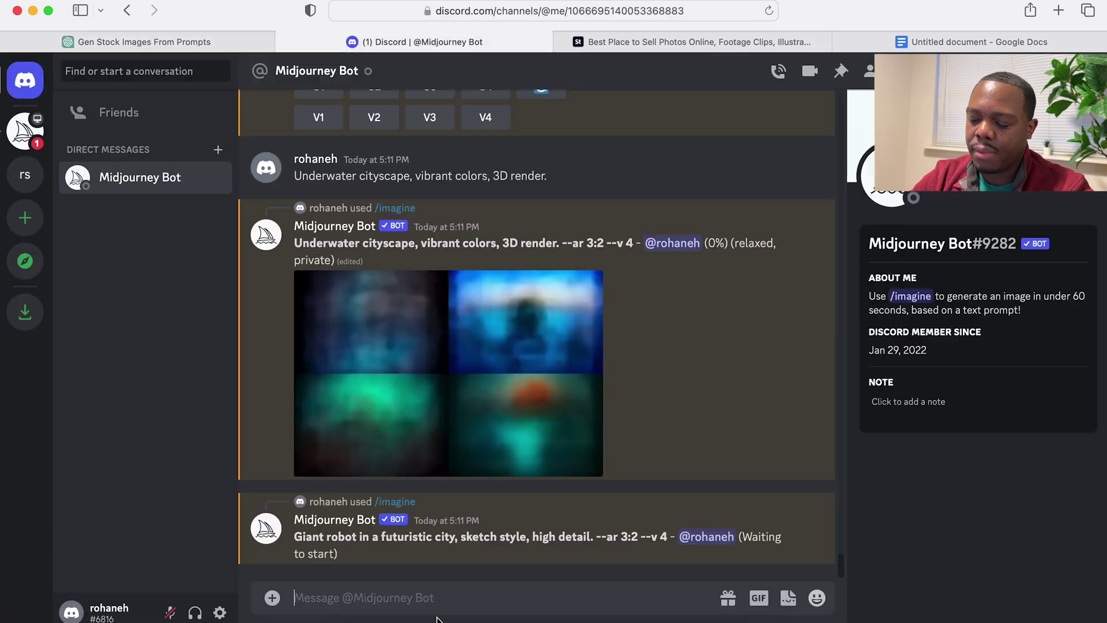
left_click_drag(418, 316, 682, 316)
left_click_drag(418, 338, 697, 340)
key("super+c")
left_click(414, 41)
type("/ima")
key("Tab")
key("super+v")
key("Return")
- Copy the Future cityscape prompt and submit it to Midjourney with /imagine
left_click(144, 41)
left_click_drag(729, 402, 419, 402)
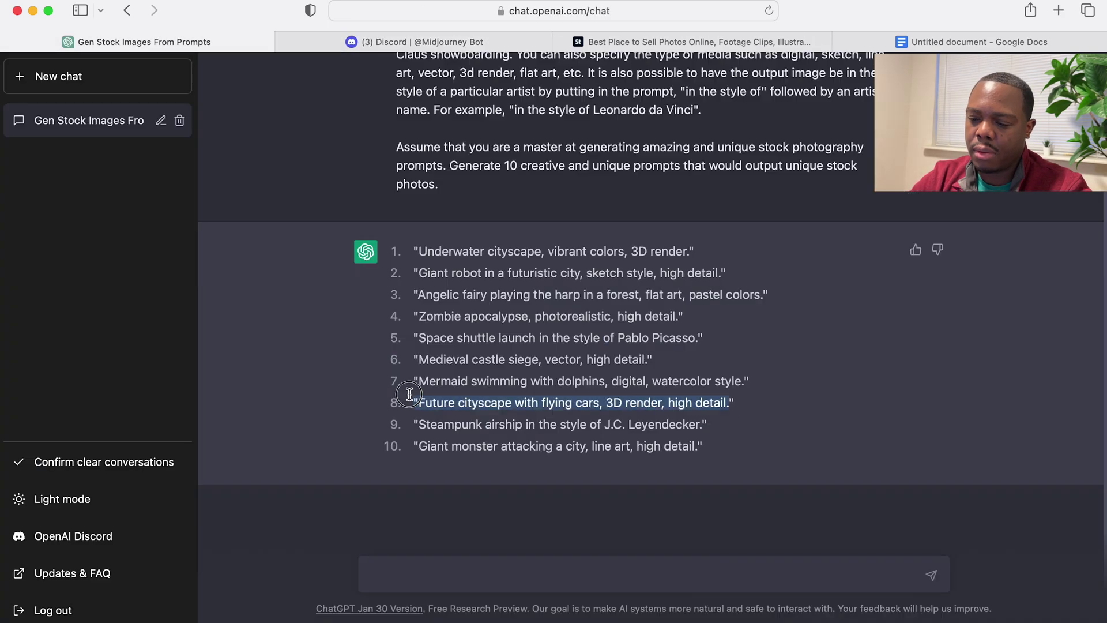
key("super+c")
left_click(414, 42)
type("/ima")
key("Tab")
key("super+v")
key("Return")
type("/")
key("BackSpace")
scroll(597, 408, "up", 10)
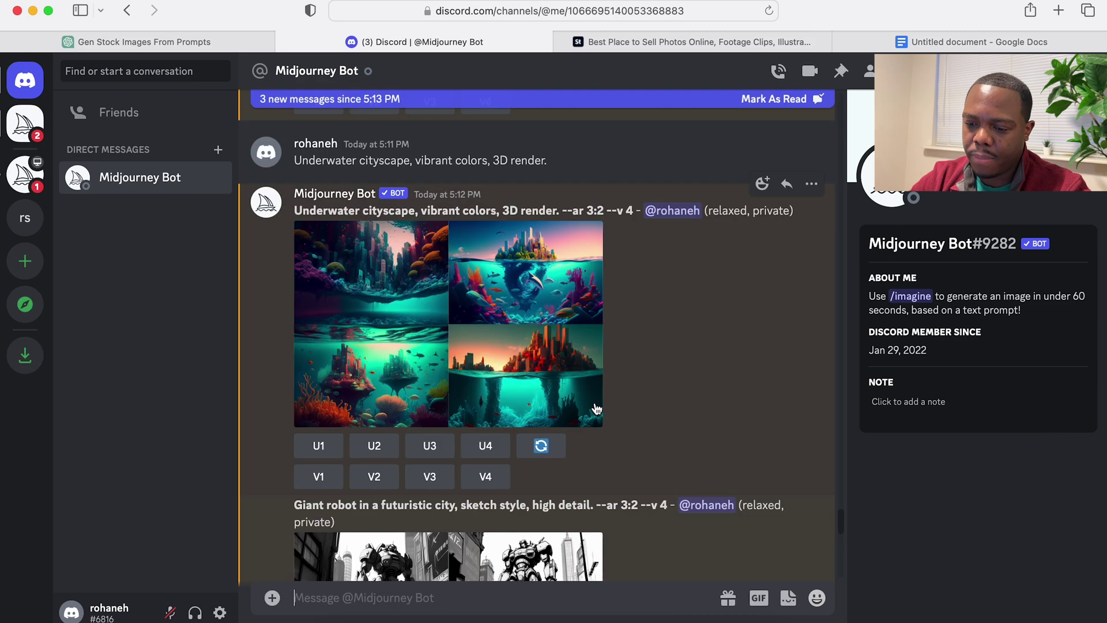
scroll(596, 408, "up", 1)
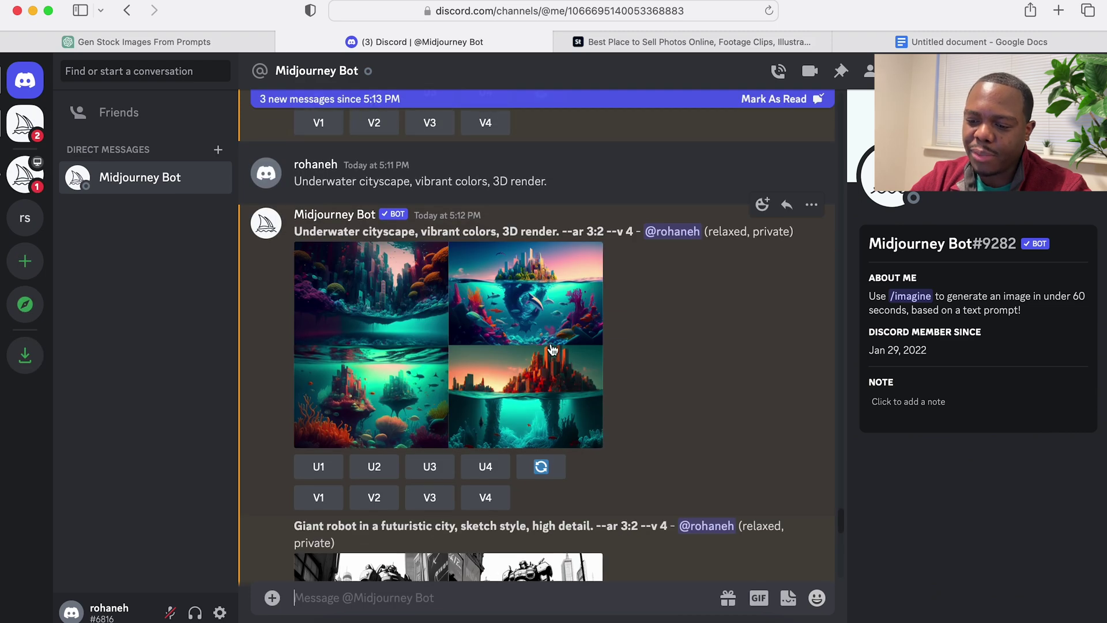
left_click(511, 307)
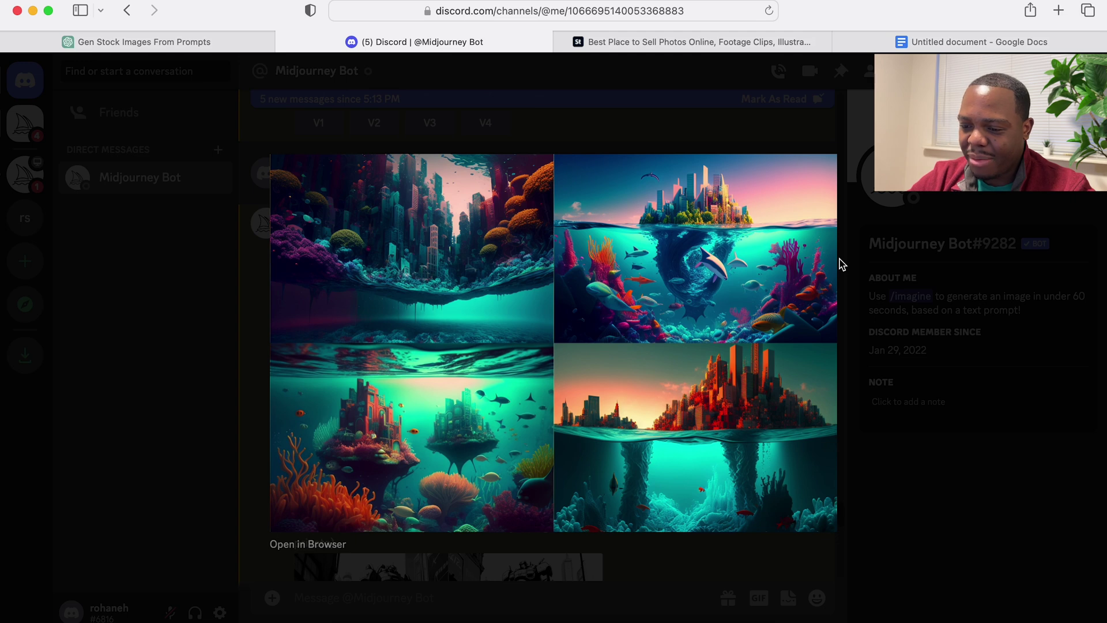
left_click(897, 312)
scroll(599, 361, "down", 4)
scroll(577, 361, "down", 2)
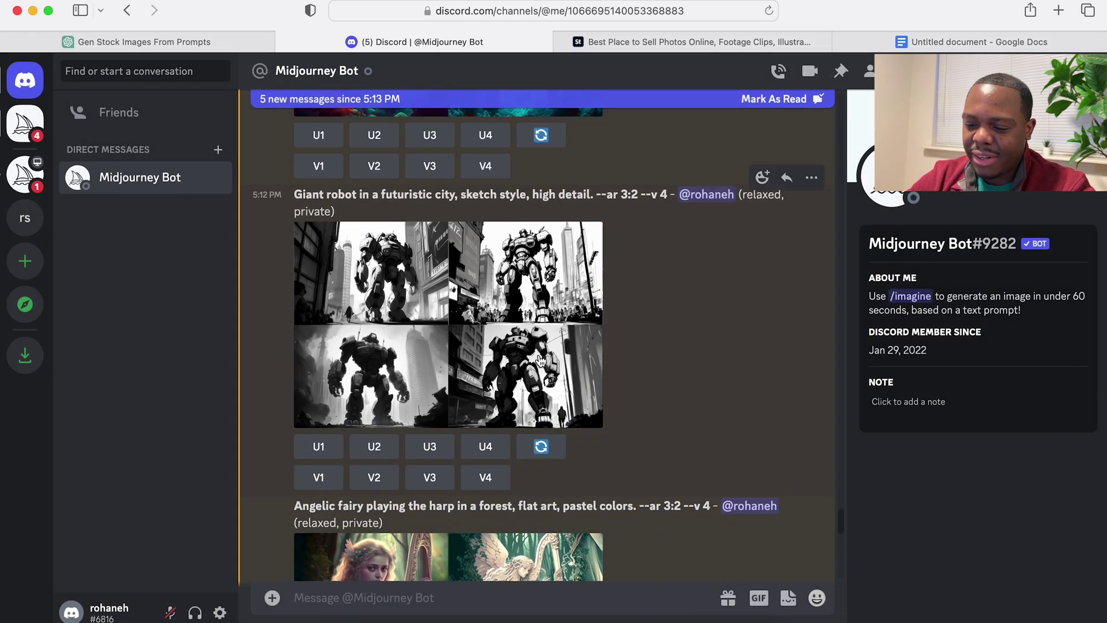
left_click(549, 318)
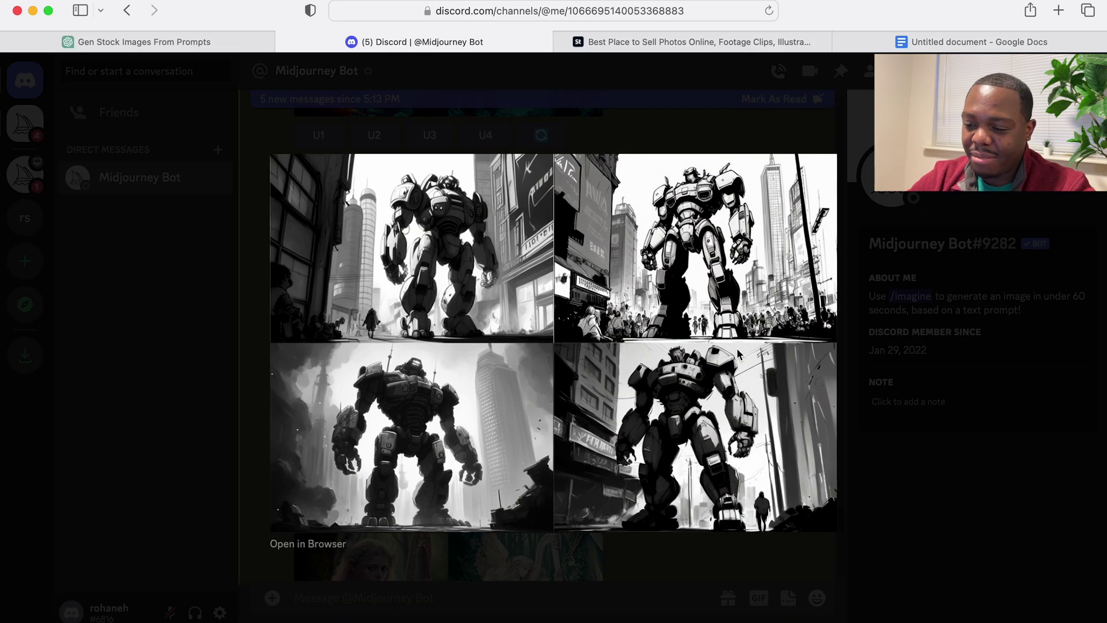
left_click(886, 417)
scroll(625, 378, "down", 5)
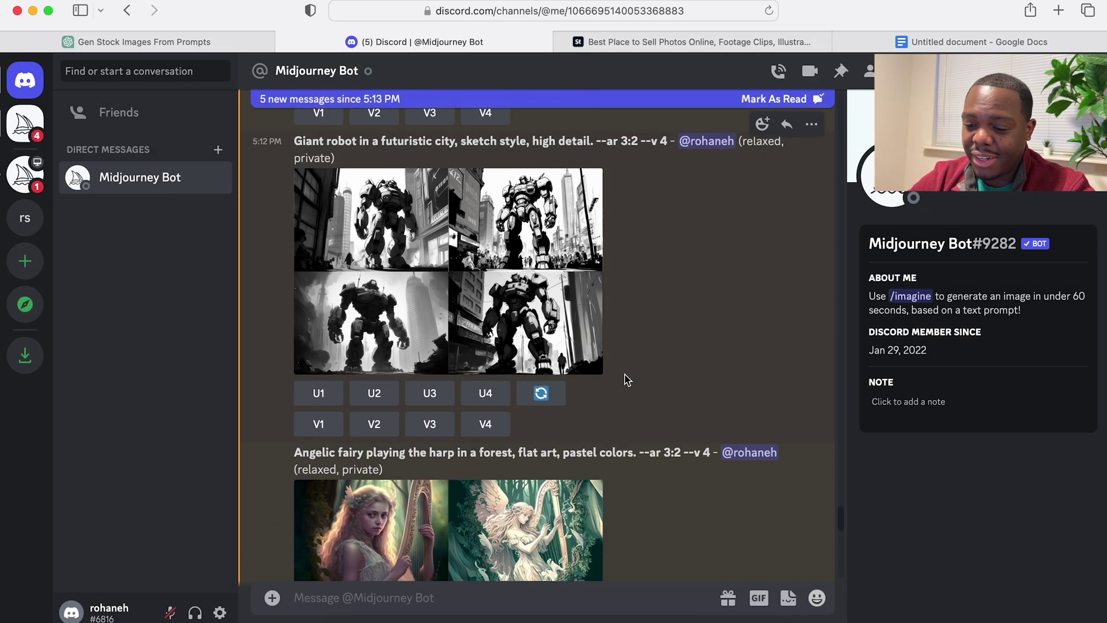
left_click(479, 374)
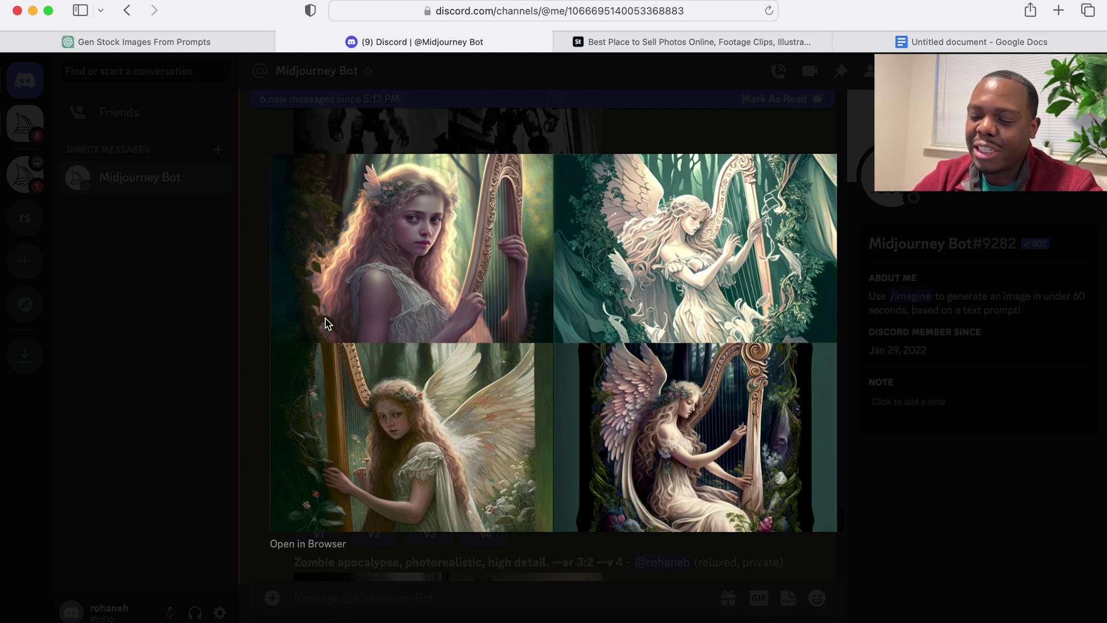
left_click(840, 388)
scroll(617, 376, "down", 5)
left_click(547, 388)
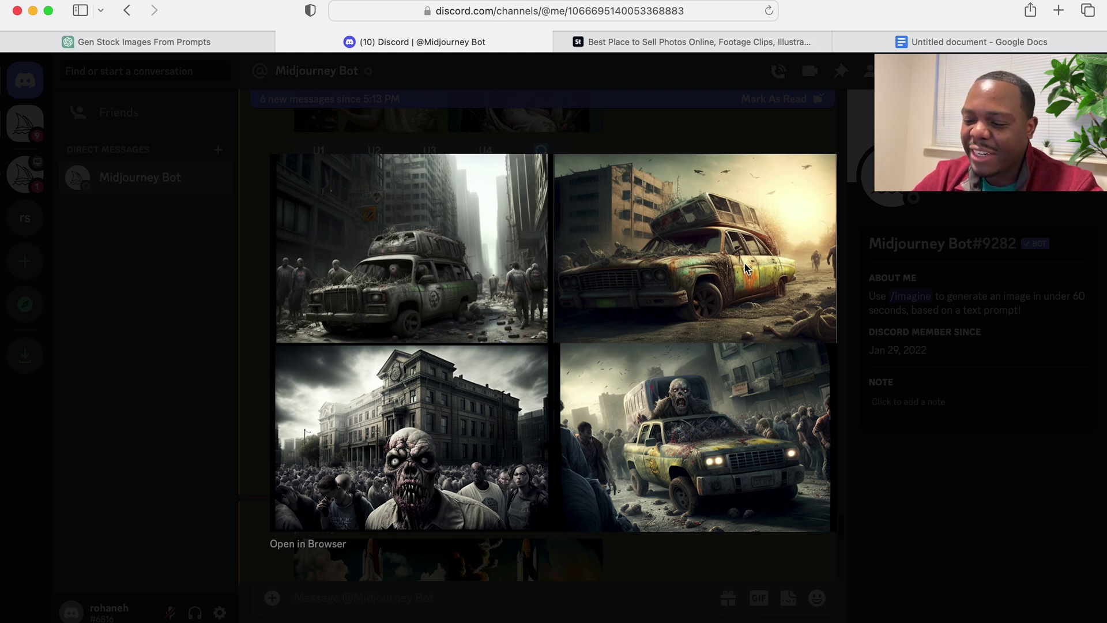
left_click(926, 420)
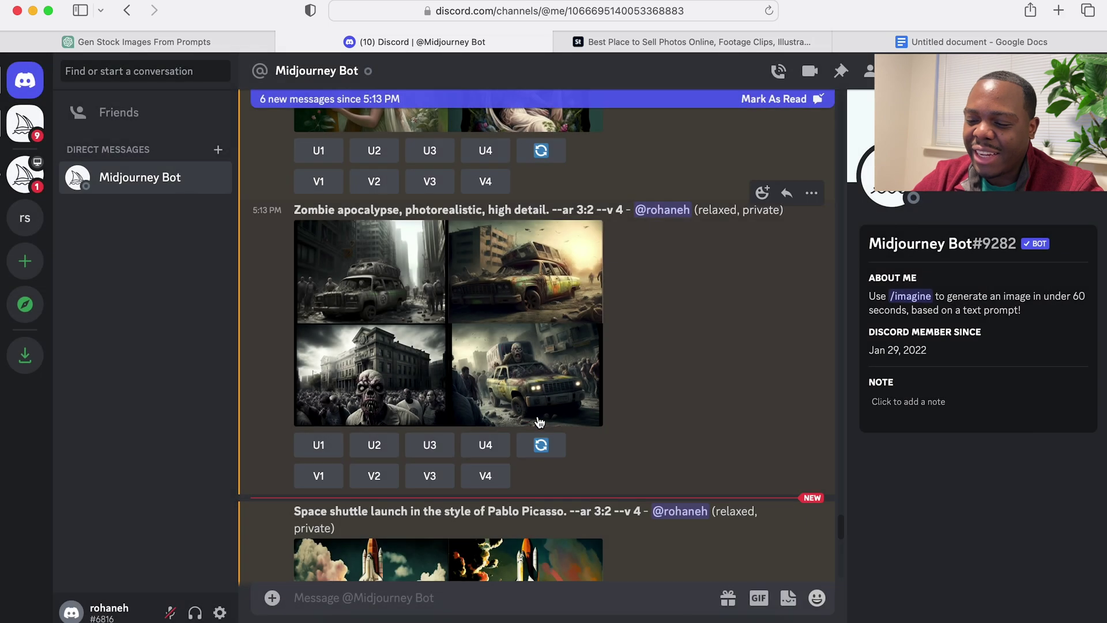
scroll(539, 422, "down", 5)
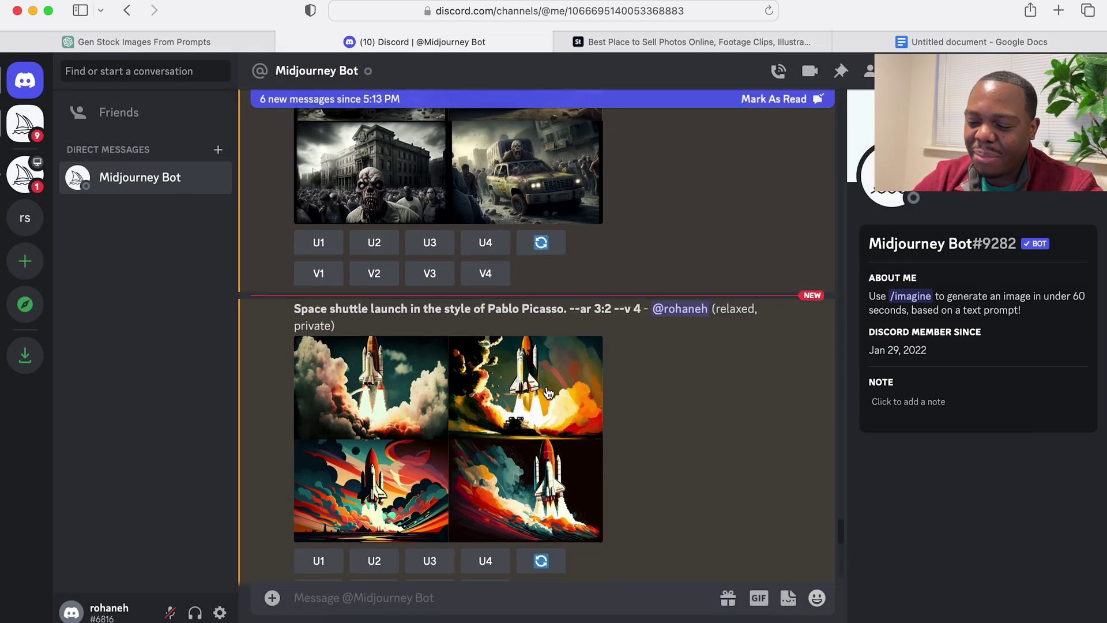
scroll(548, 392, "up", 4)
scroll(548, 392, "up", 3)
left_click_drag(547, 291, 484, 290)
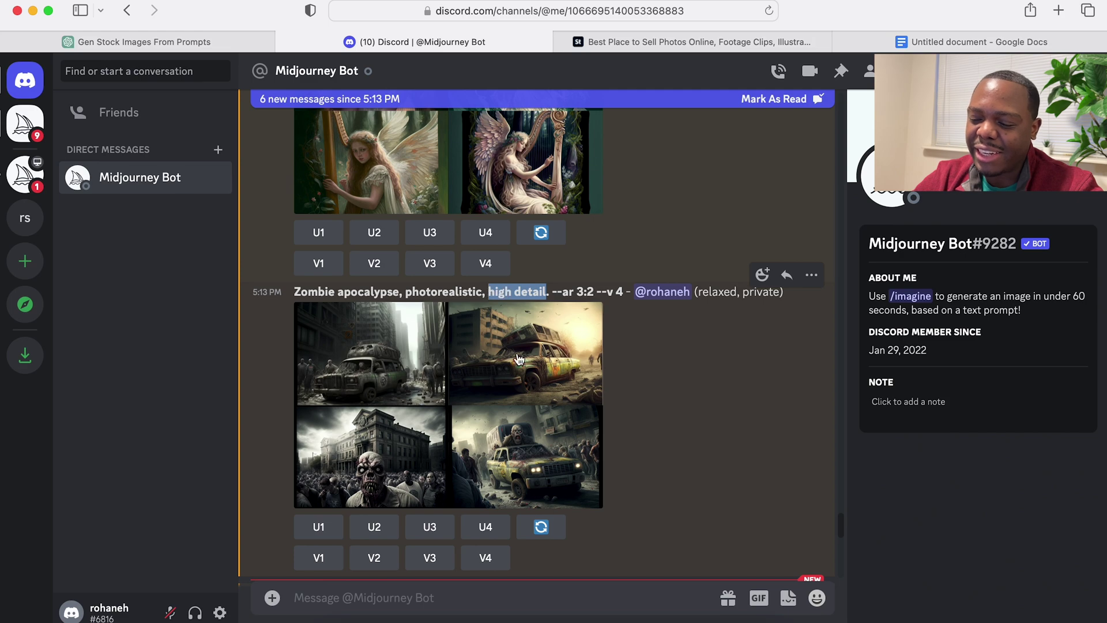
scroll(522, 443, "down", 6)
scroll(523, 443, "down", 8)
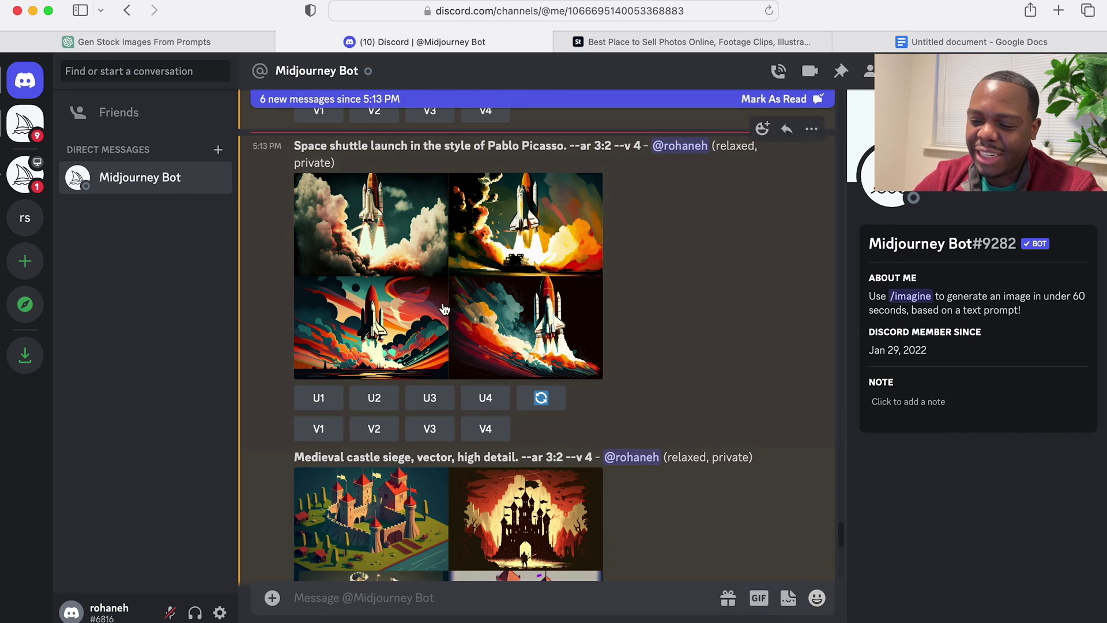
left_click(390, 318)
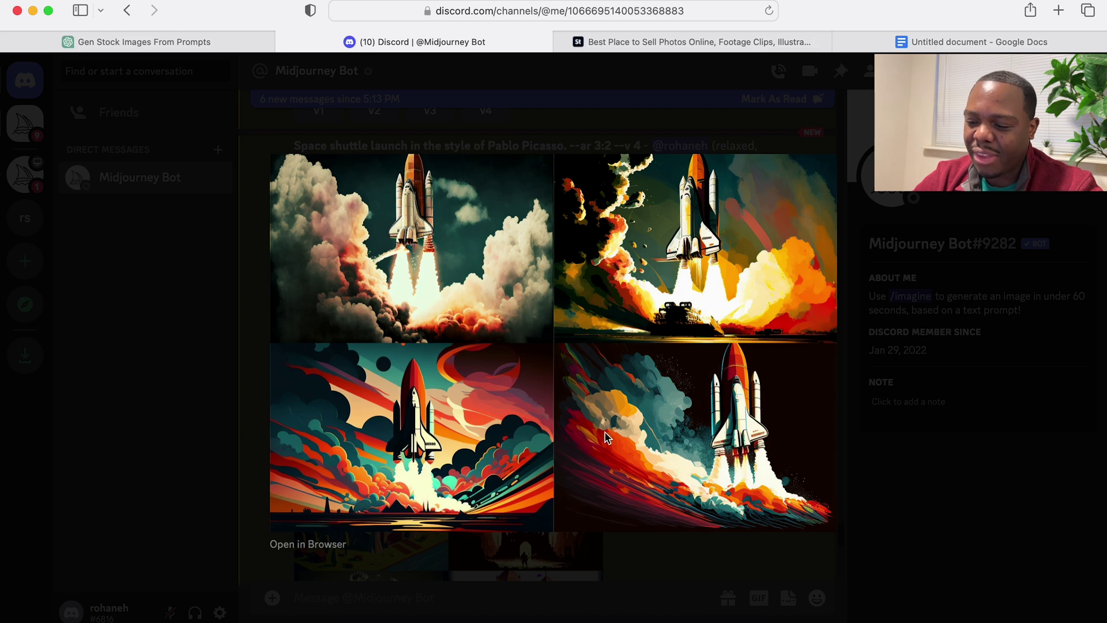
left_click(961, 496)
scroll(572, 434, "down", 5)
scroll(573, 434, "down", 2)
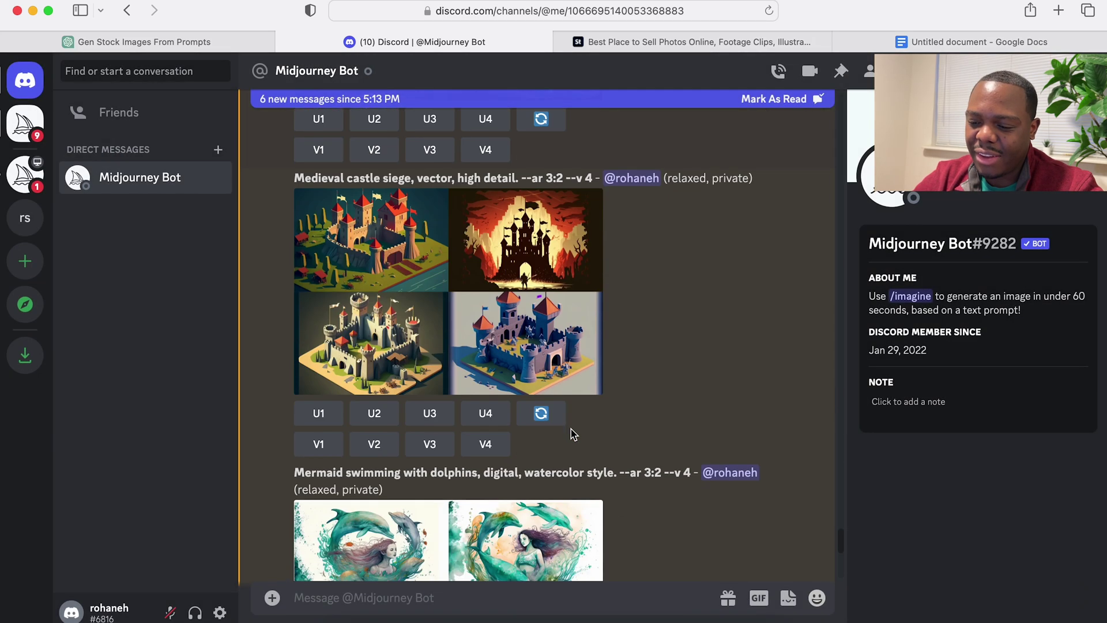
scroll(513, 293, "down", 3)
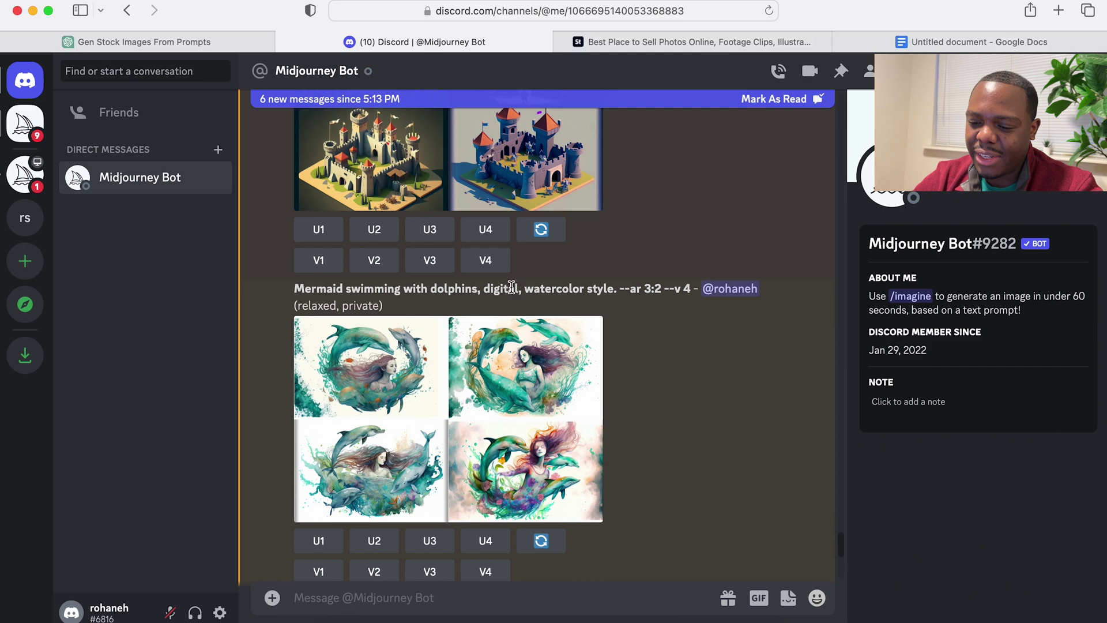
left_click(486, 417)
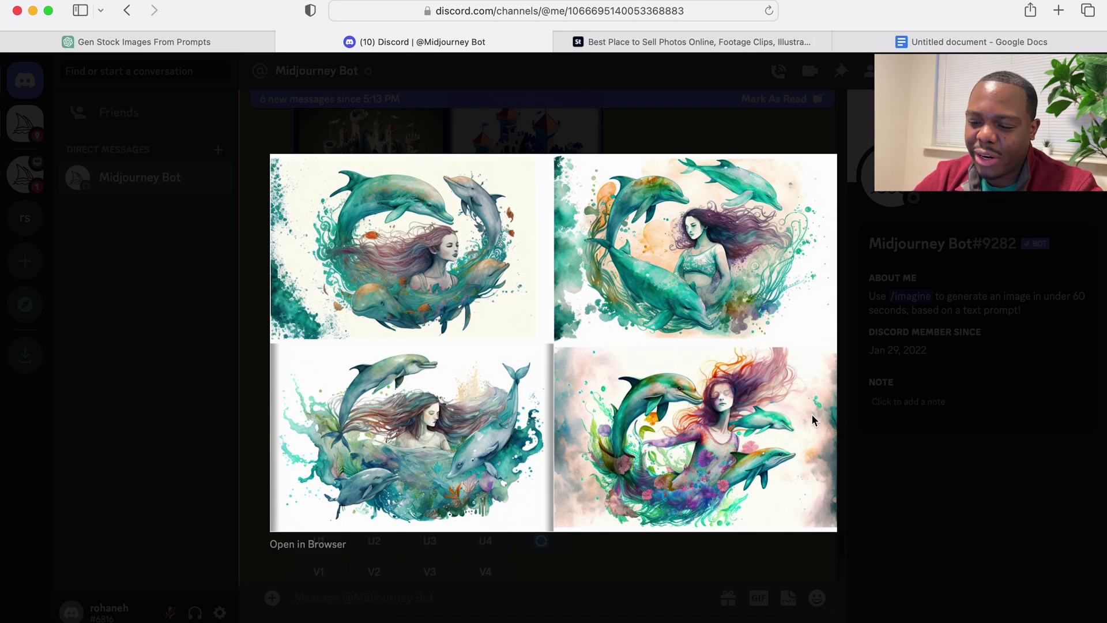
left_click(866, 443)
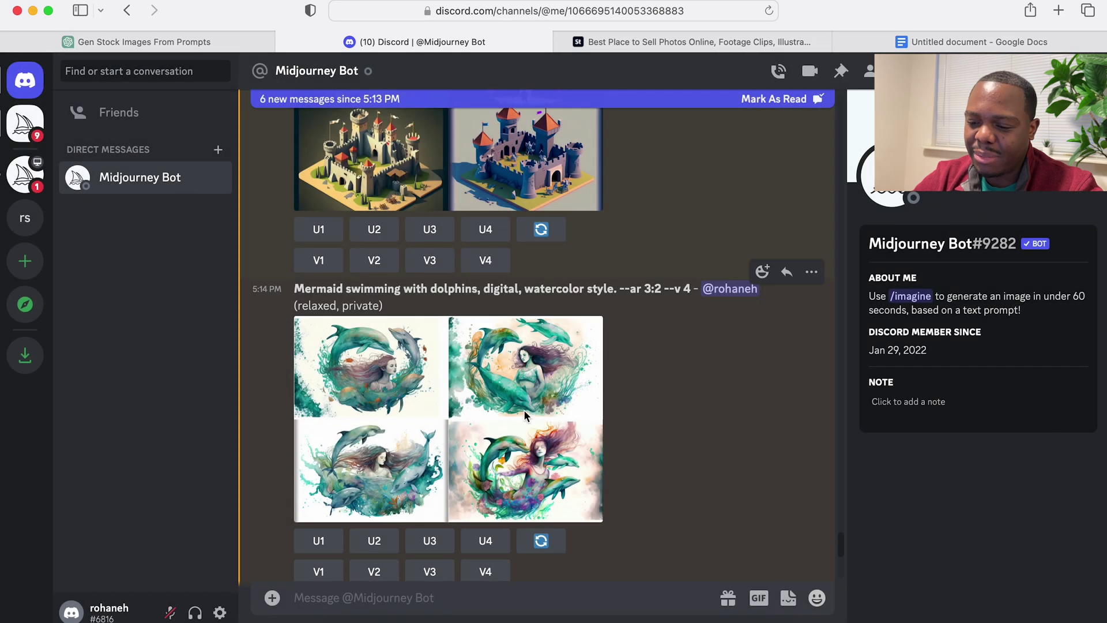
left_click(526, 416)
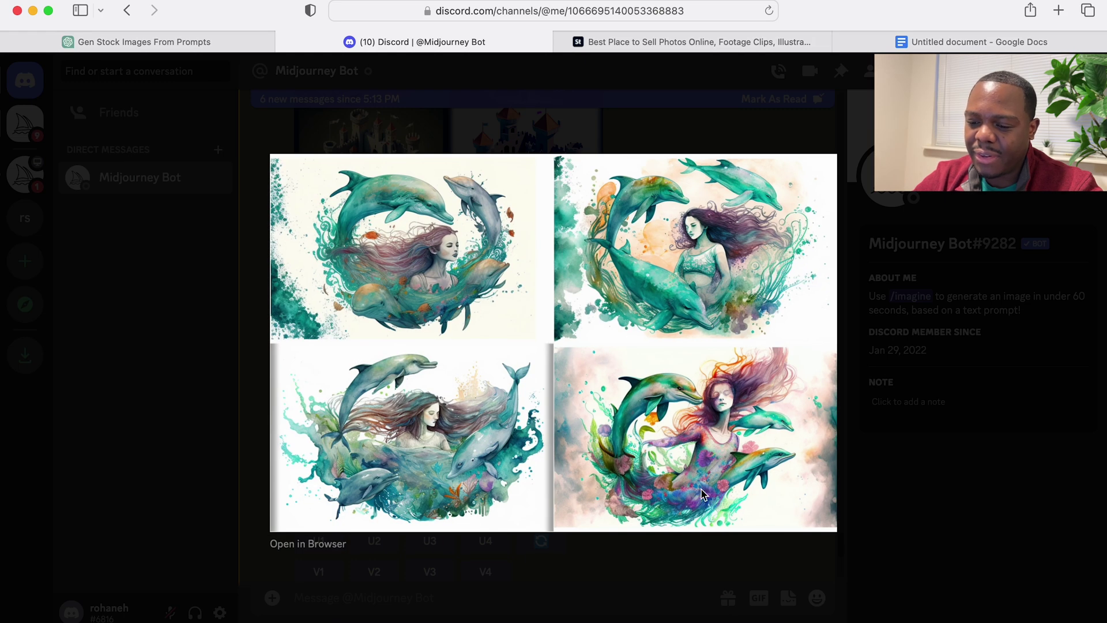
left_click(988, 459)
scroll(682, 447, "down", 6)
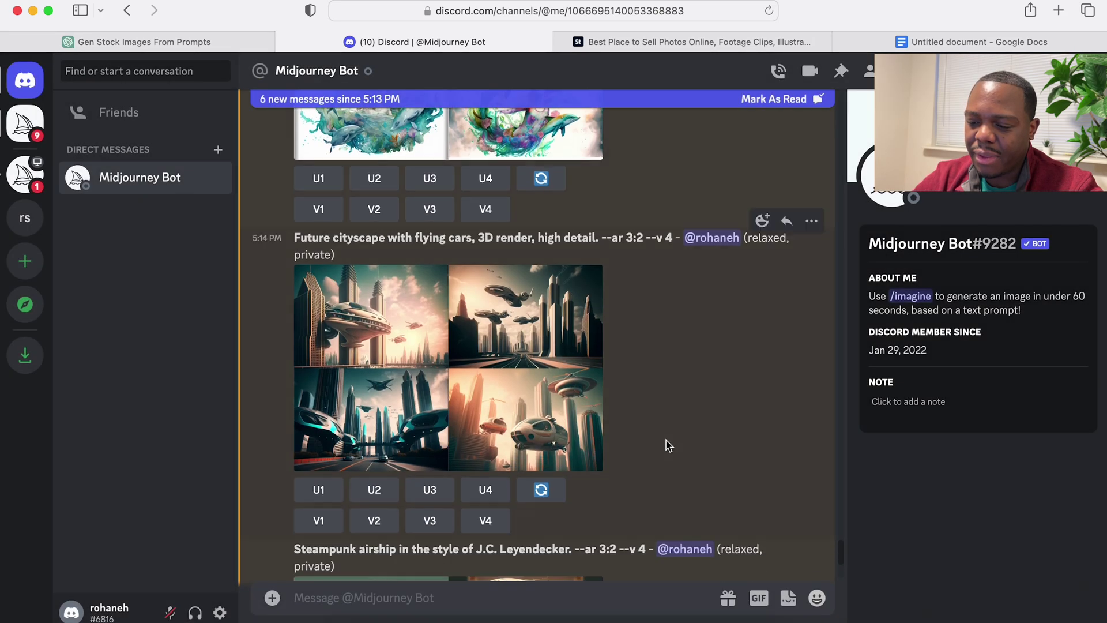
scroll(578, 399, "down", 1)
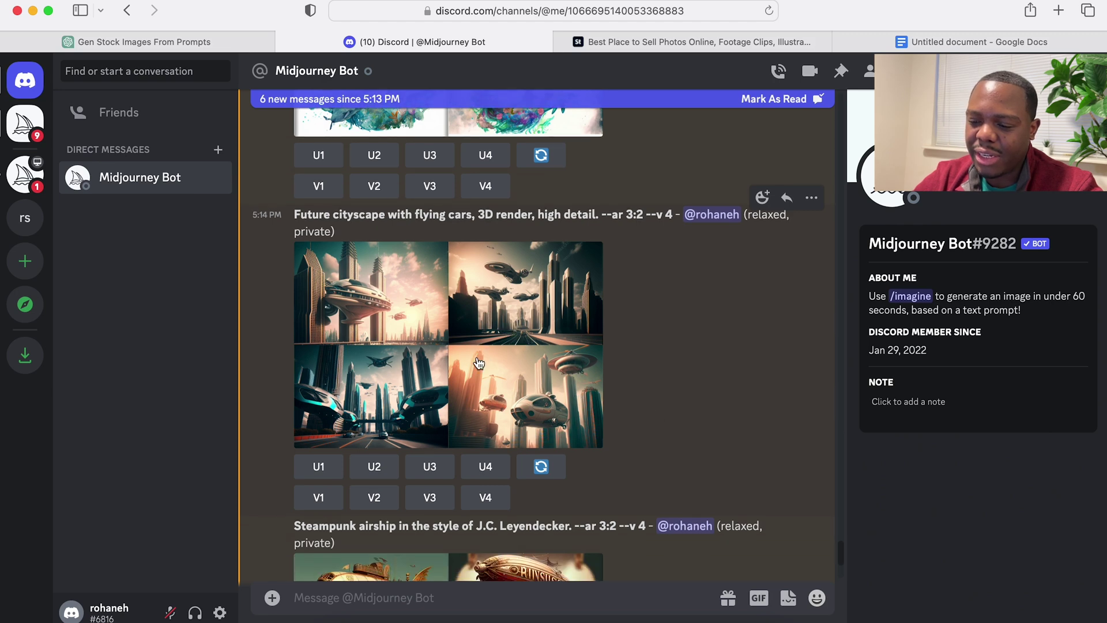
left_click(521, 323)
left_click(921, 447)
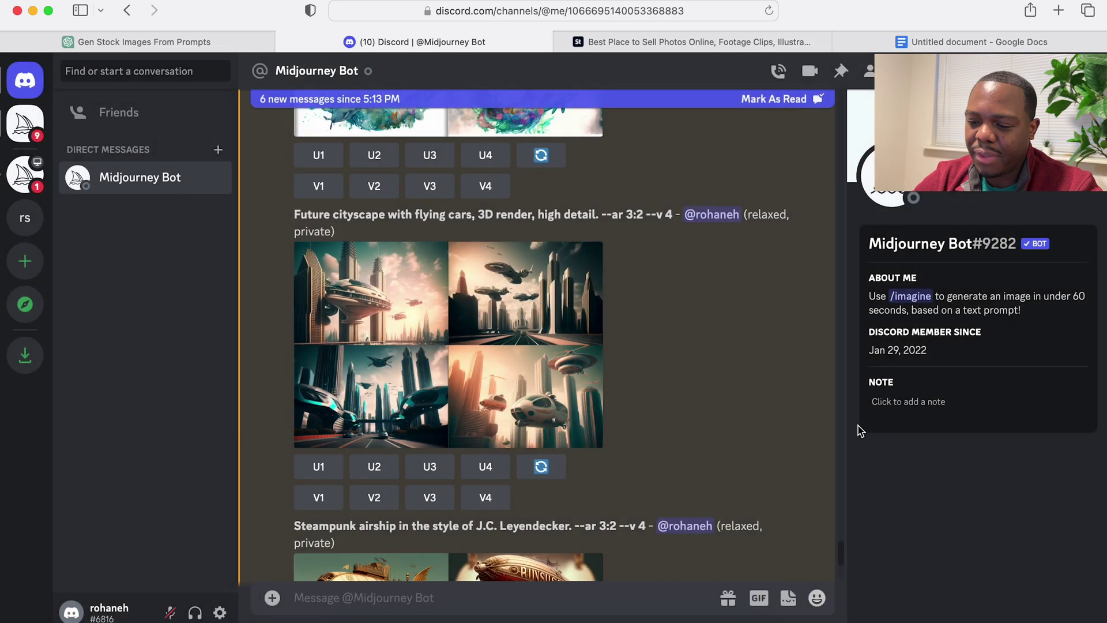
scroll(628, 365, "down", 10)
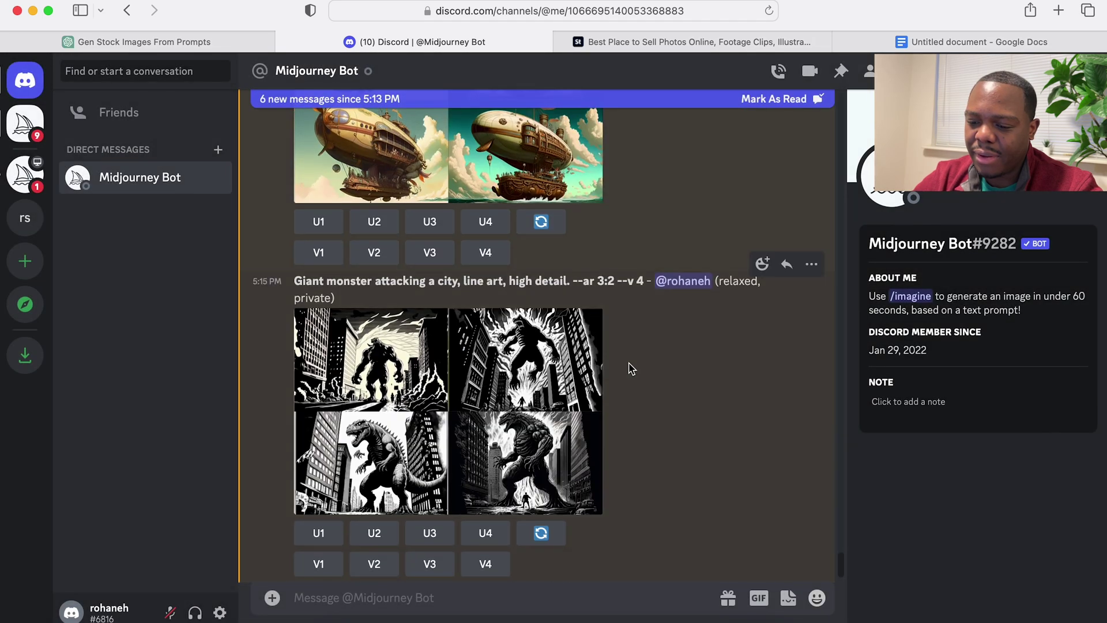
scroll(630, 365, "up", 3)
left_click(576, 254)
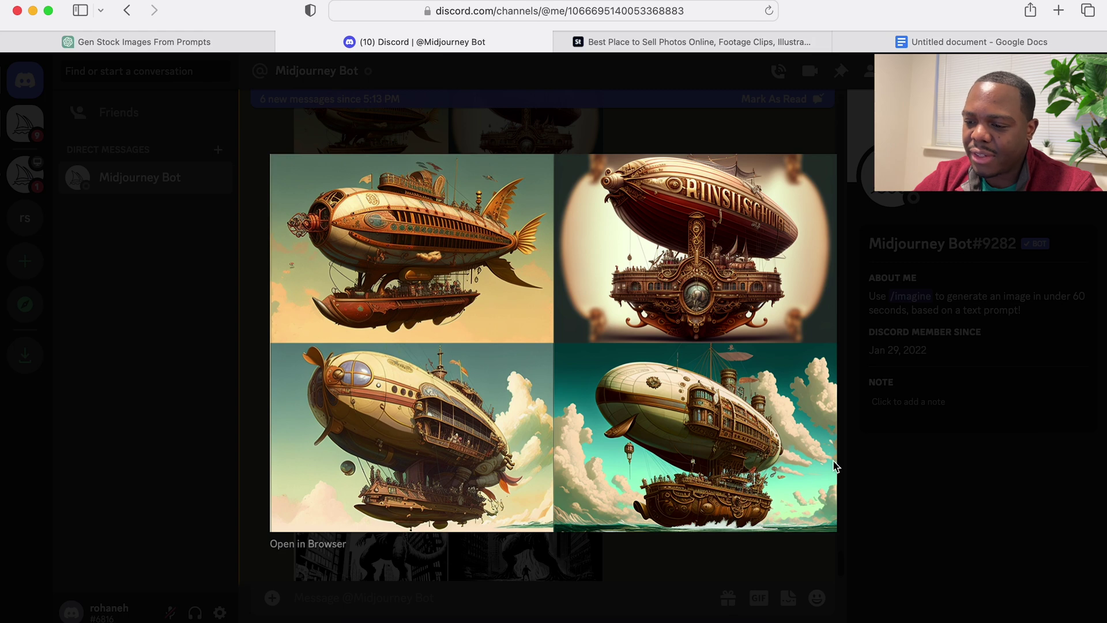
left_click(890, 430)
scroll(581, 424, "down", 3)
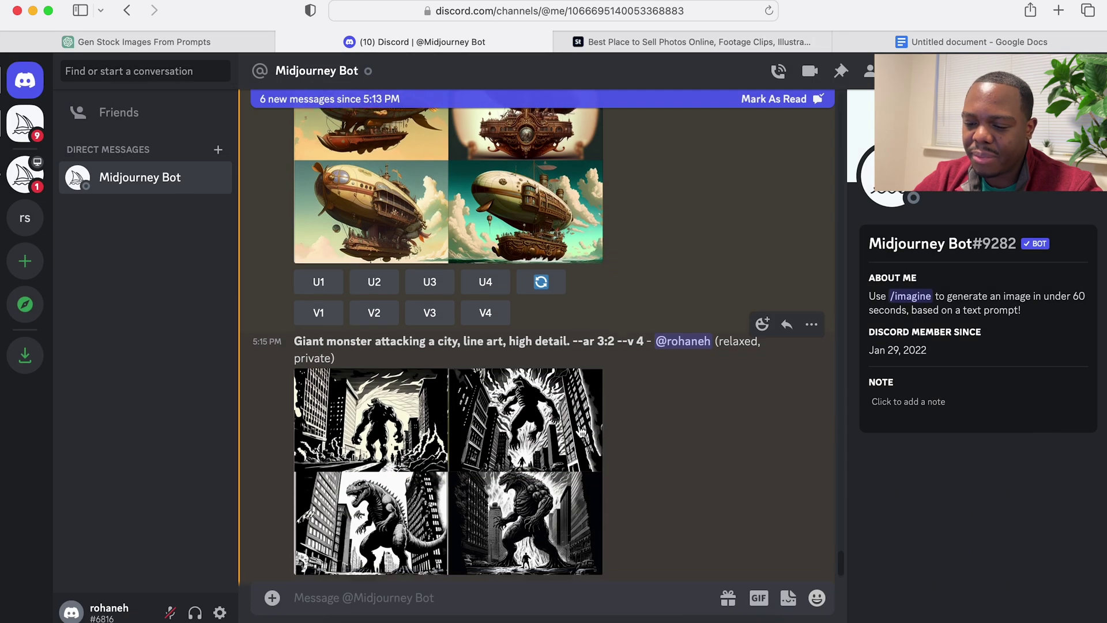
left_click(465, 379)
- Close the enlarged monster images and scroll up past the shuttle and zombie grids to the underwater cityscape
left_click(931, 420)
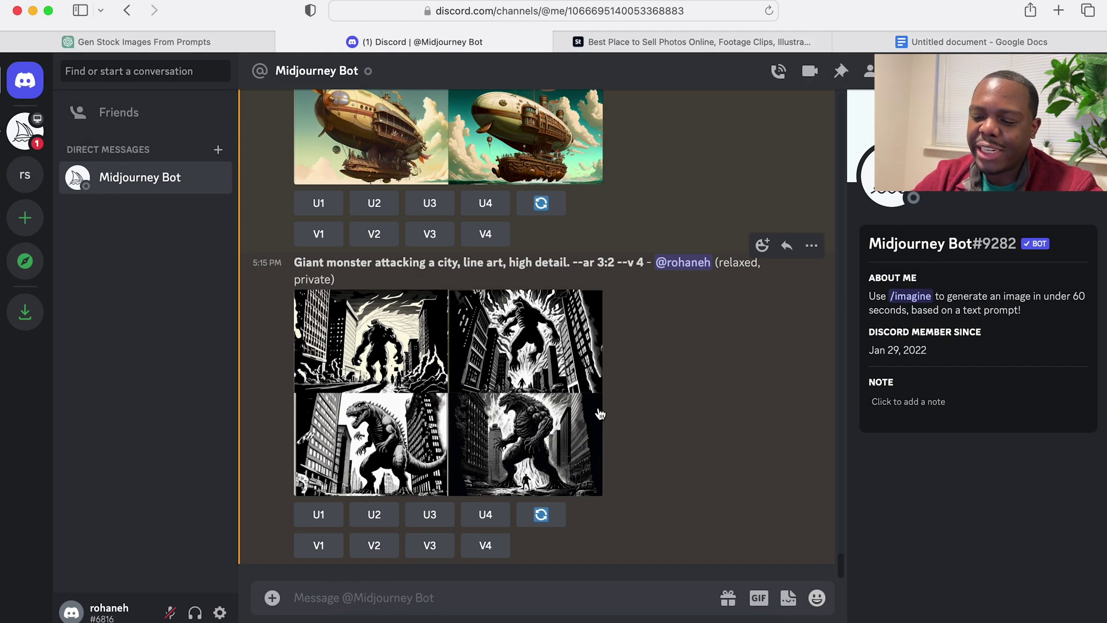
scroll(651, 359, "up", 15)
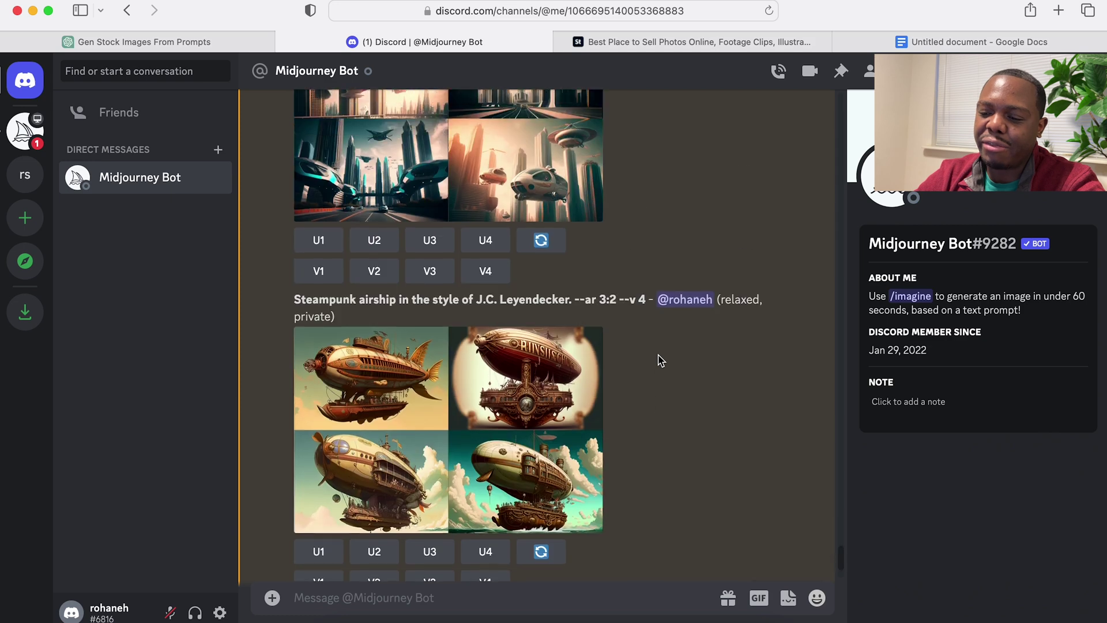
scroll(661, 360, "up", 3)
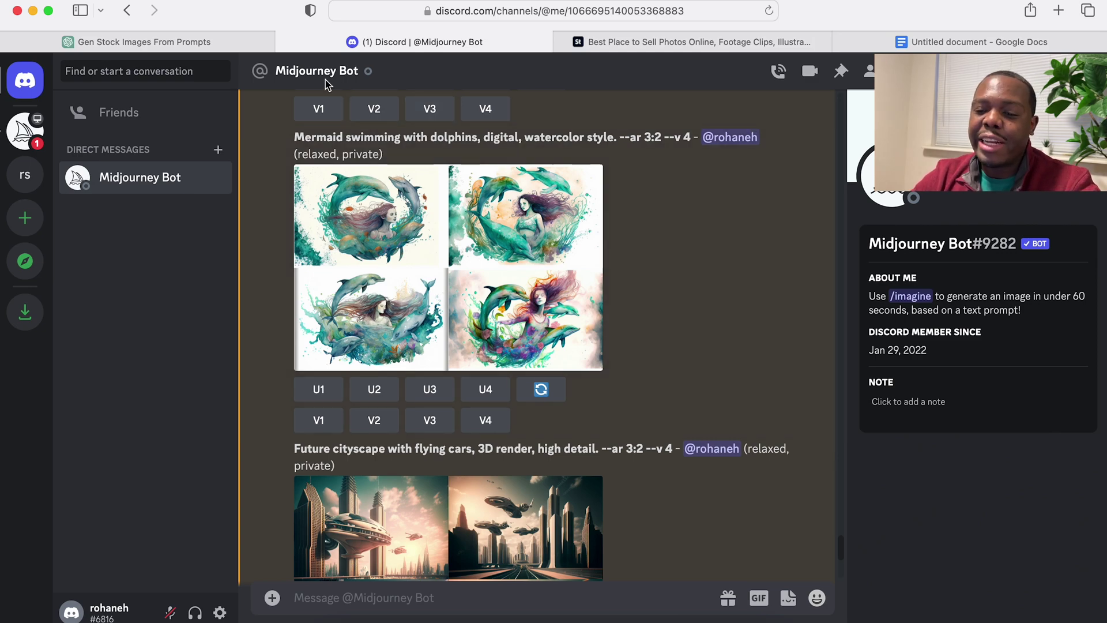
scroll(500, 260, "up", 1)
scroll(502, 263, "up", 15)
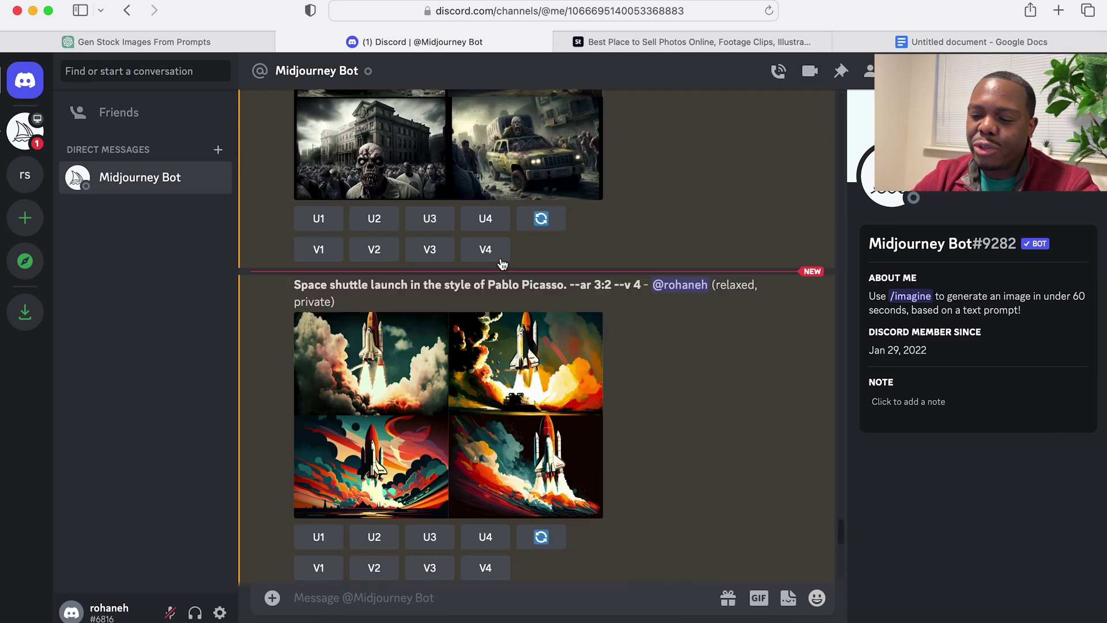
scroll(411, 192, "up", 10)
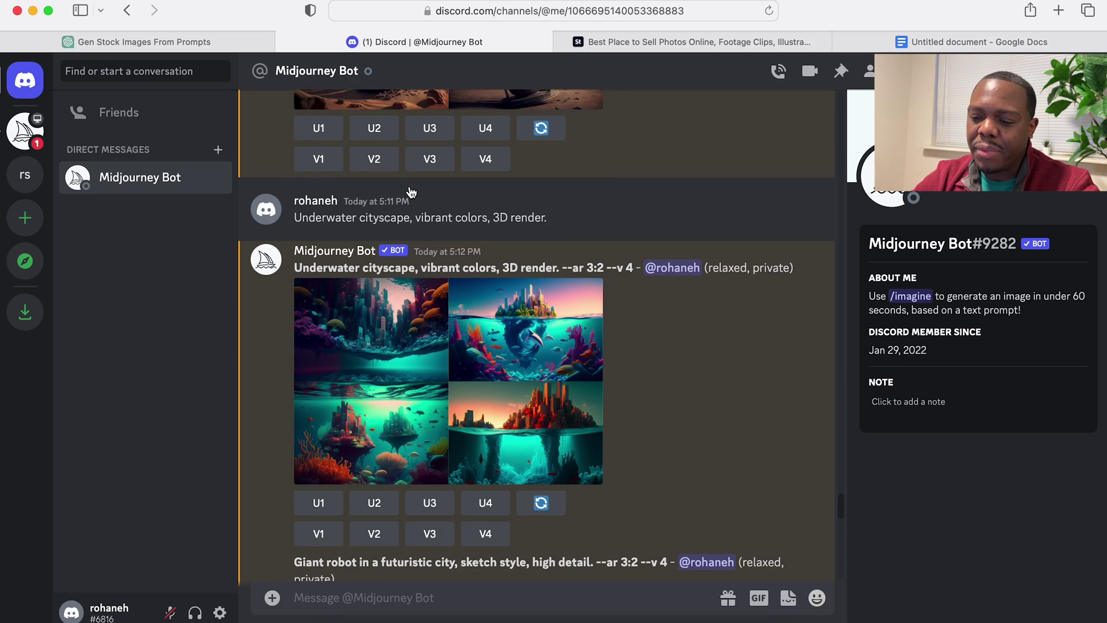
- Inspect the enlarged underwater cityscape grid, then request upscales U2 and U4
left_click(539, 343)
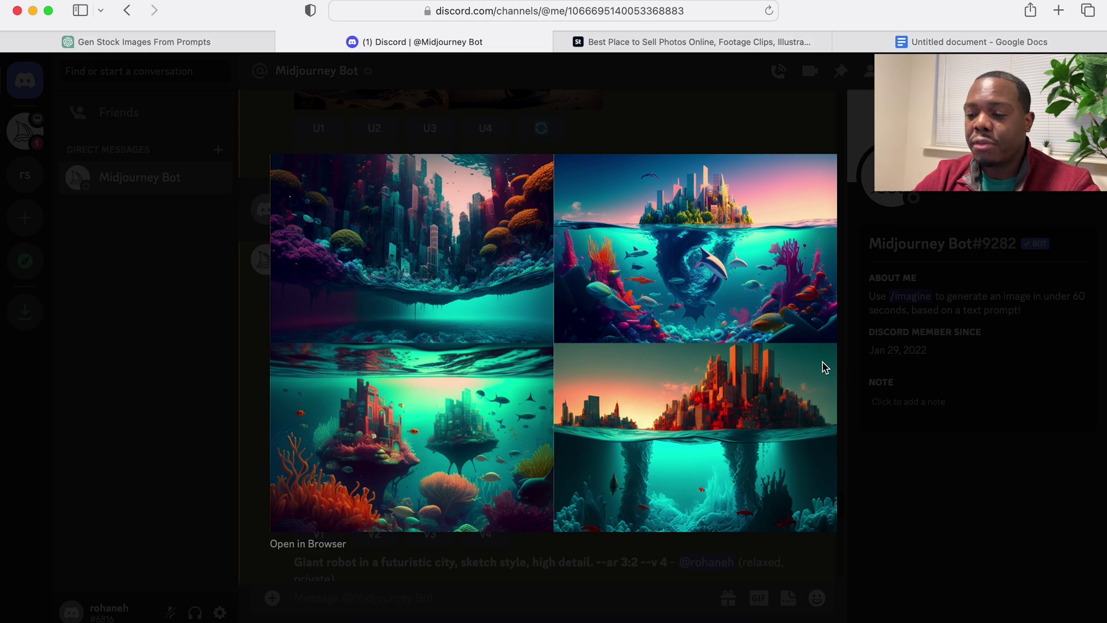
left_click(908, 469)
left_click(538, 369)
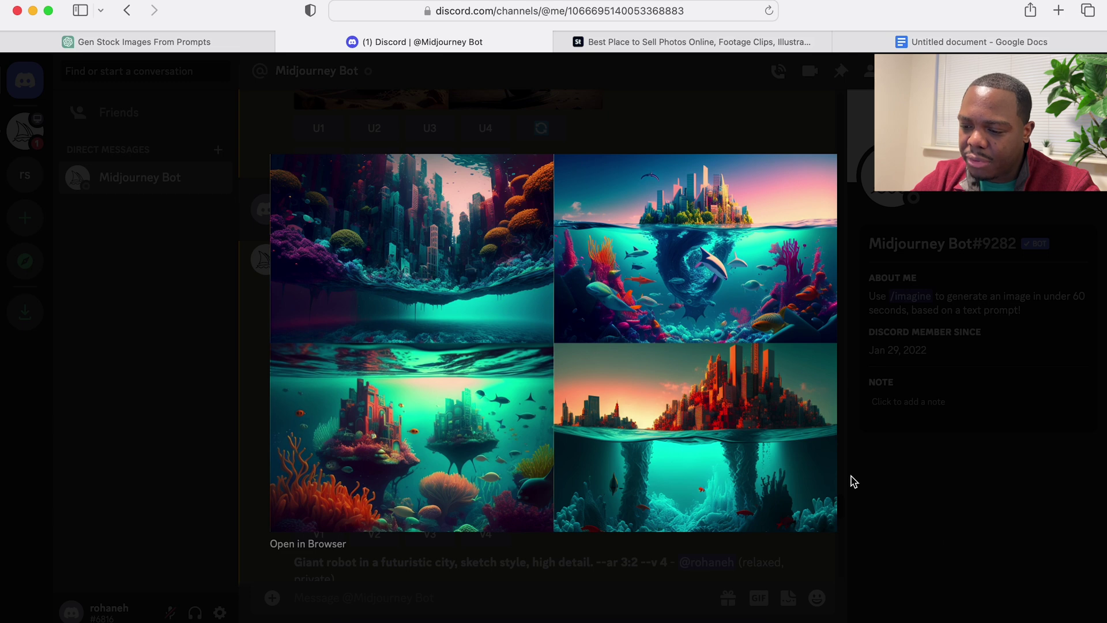
left_click(897, 460)
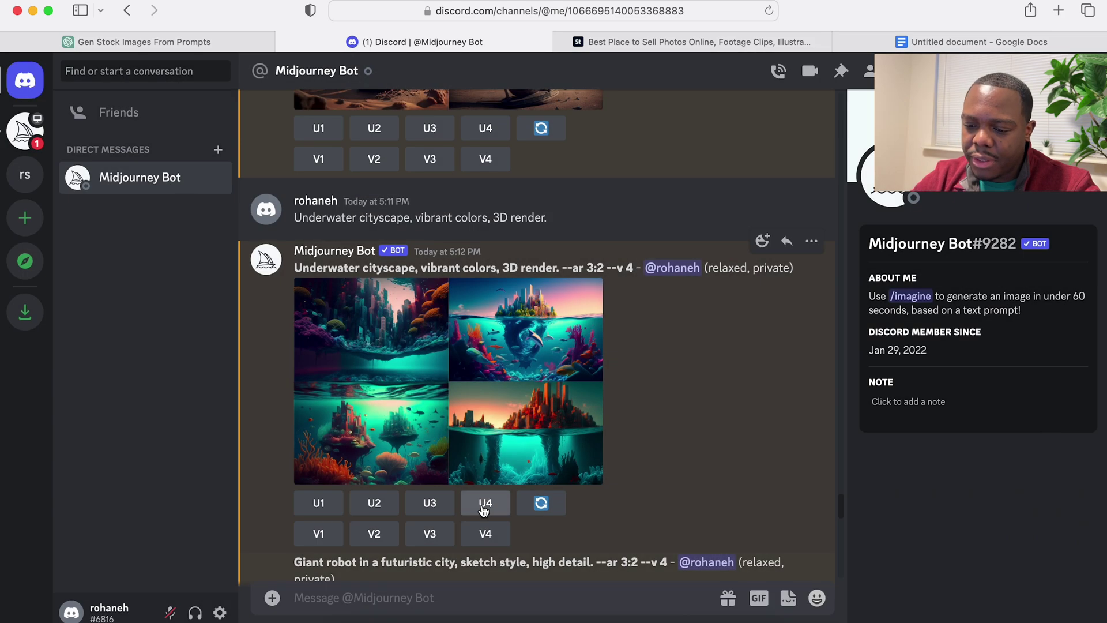
left_click(372, 507)
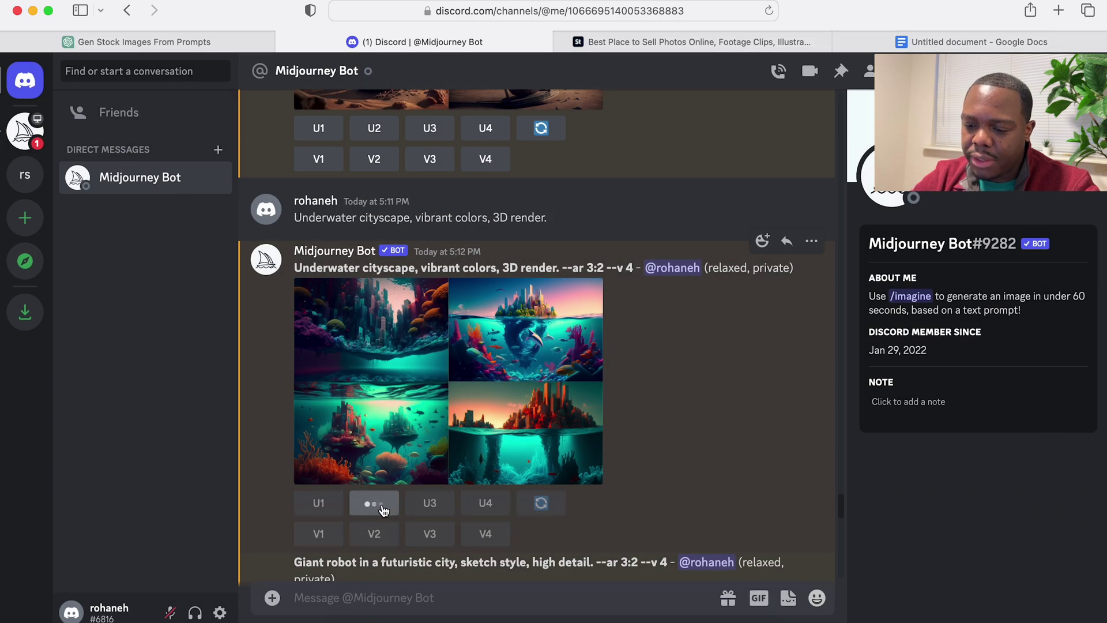
left_click(492, 510)
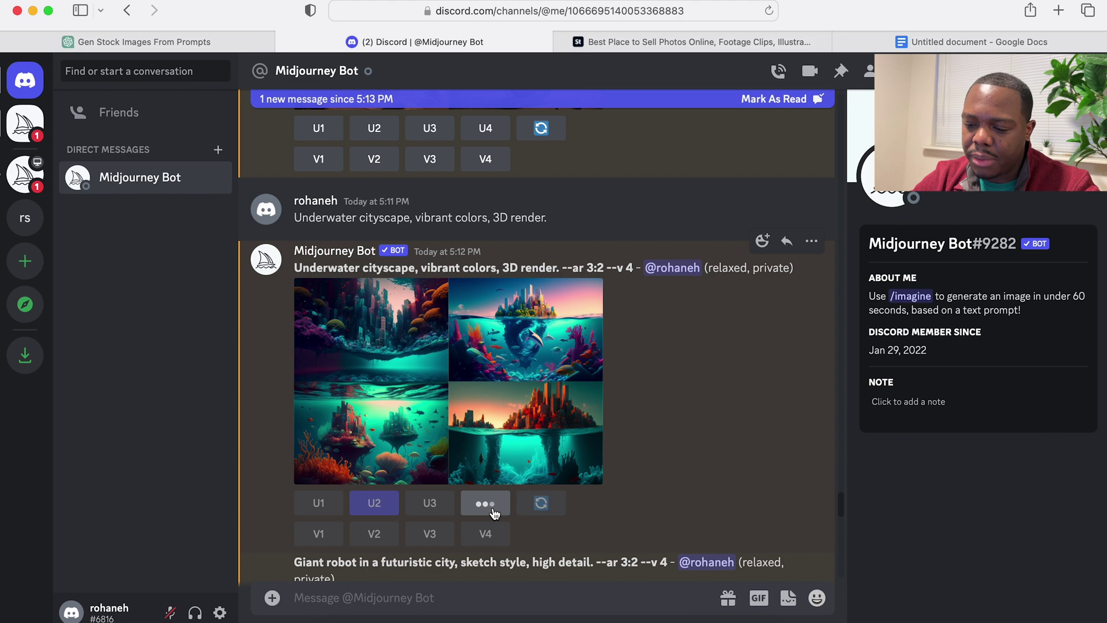
- Ask ChatGPT for a stock photography title, description and 20 relevancy-ordered keywords for the first prompt
left_click(199, 44)
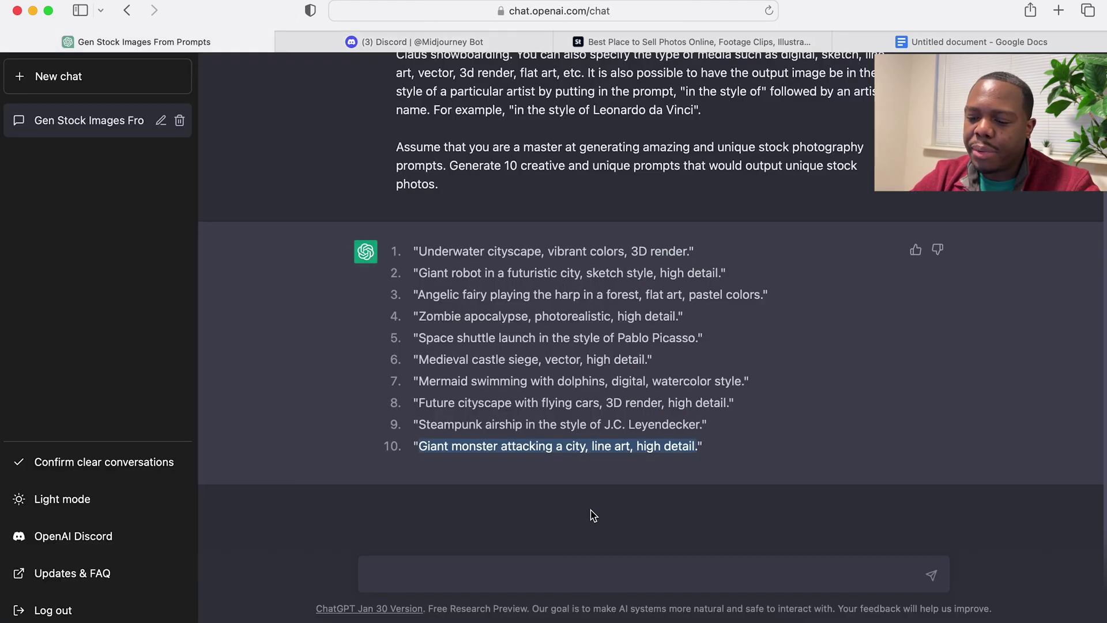
left_click(531, 576)
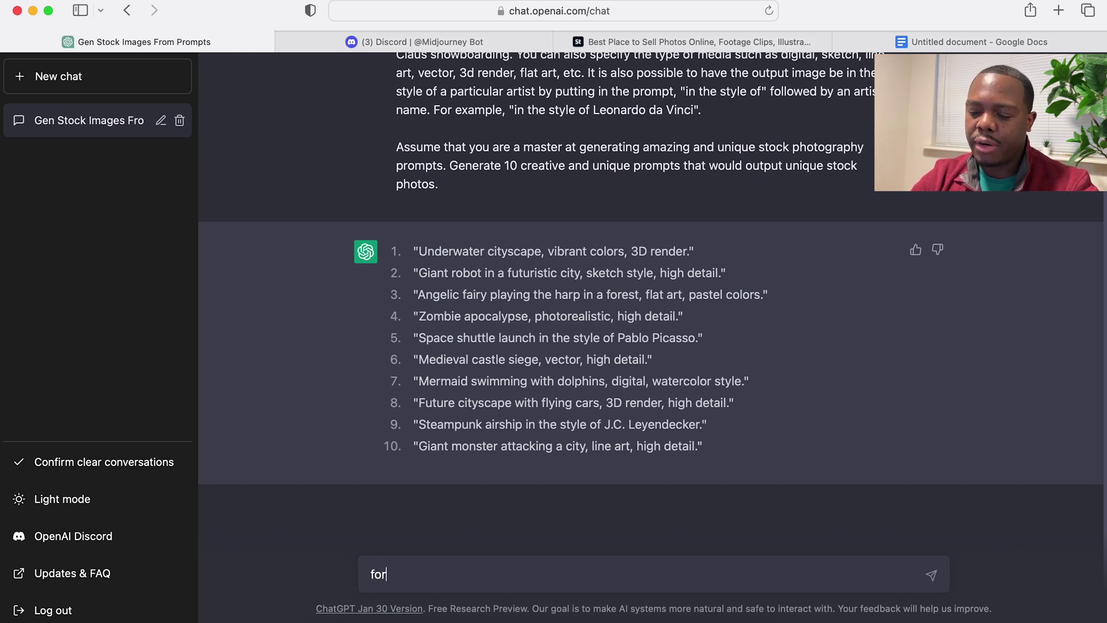
type("for")
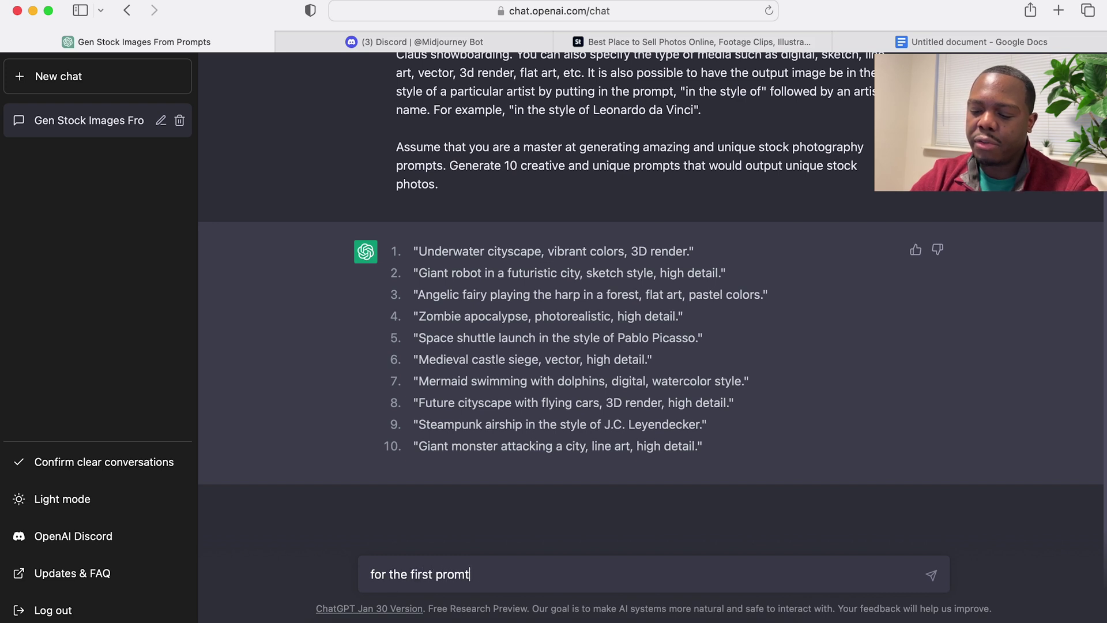
type(" the first prompt in the list you generated create a s")
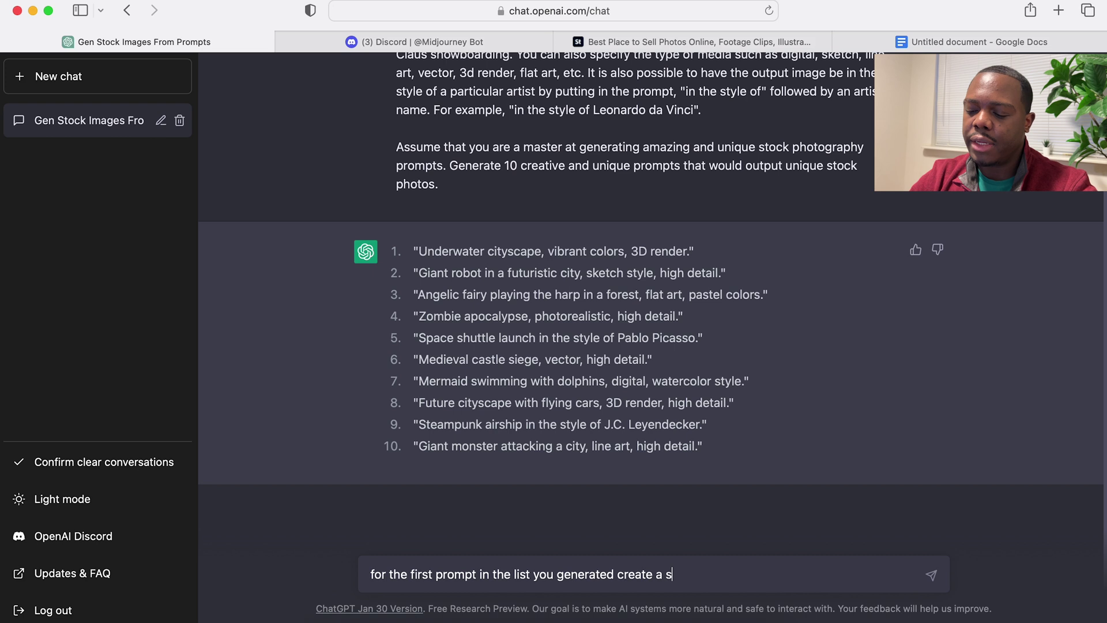
type("ography title")
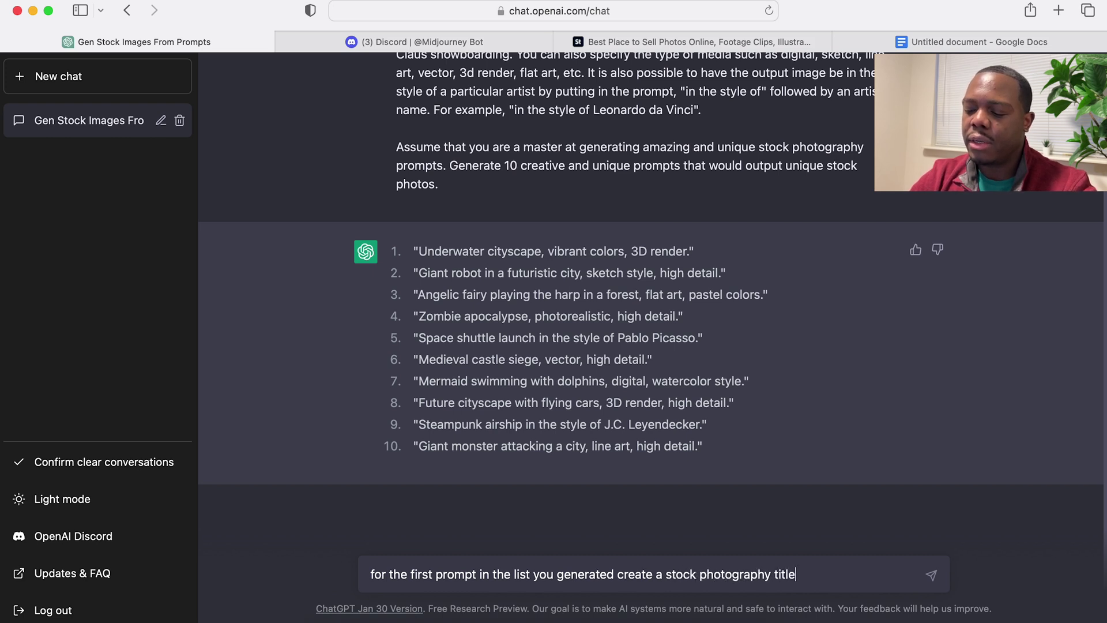
type(", description, and g")
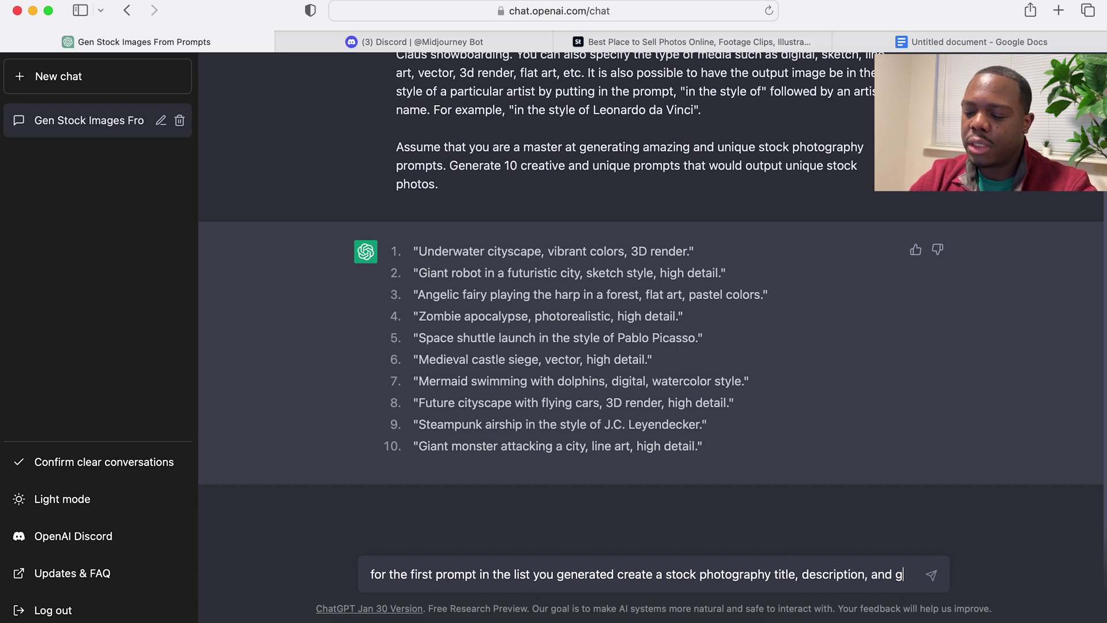
type("enerate")
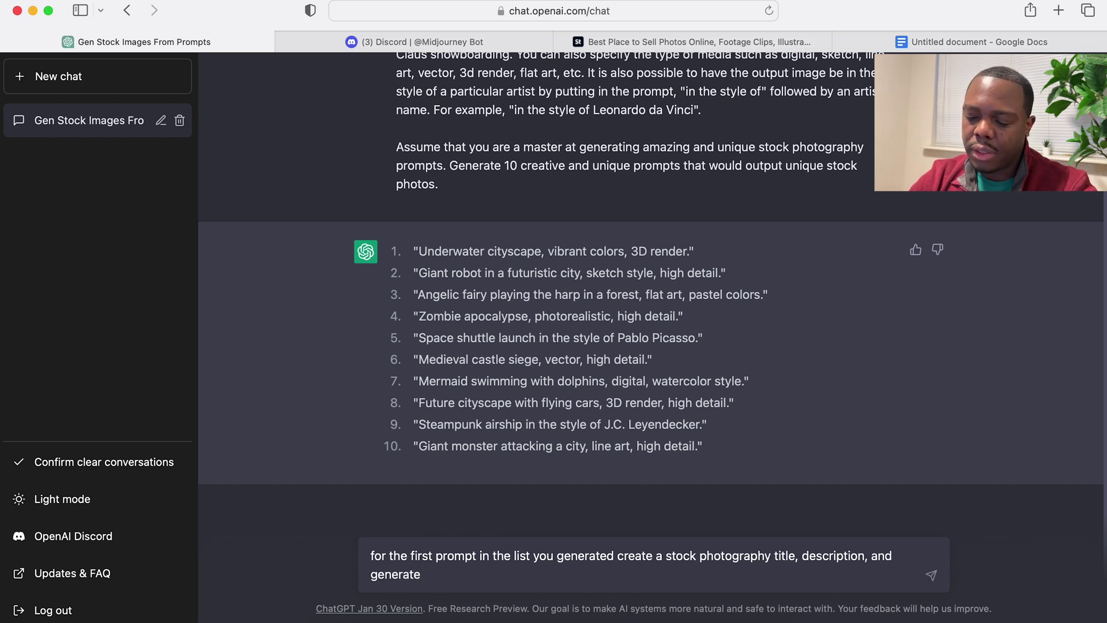
type(" 20 ke")
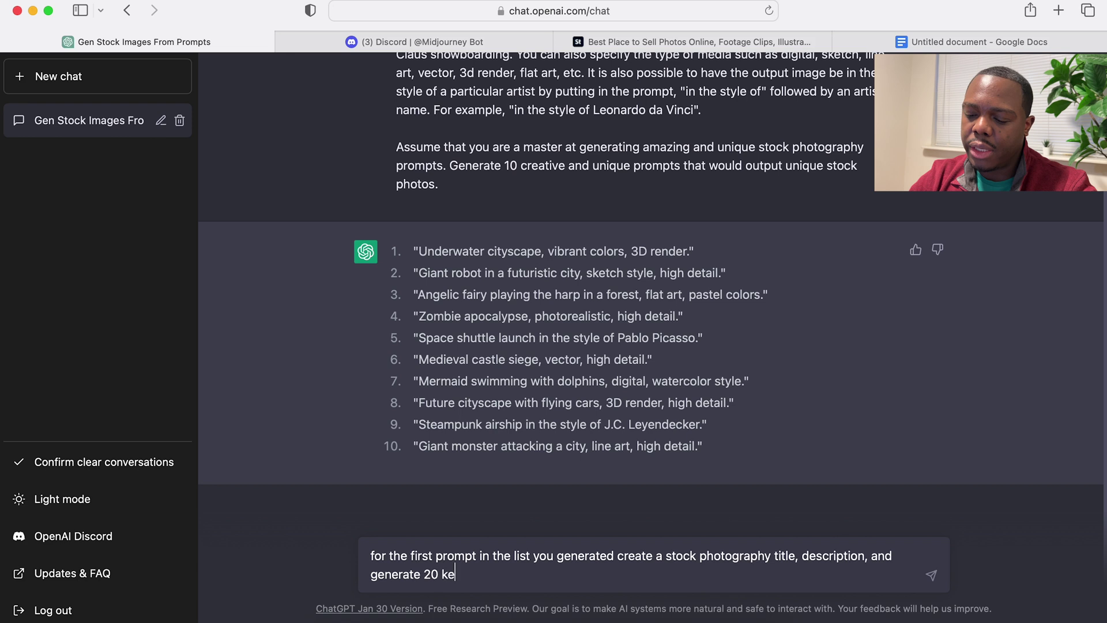
key("BackSpace")
key("BackSpace")
type("ywords ordere")
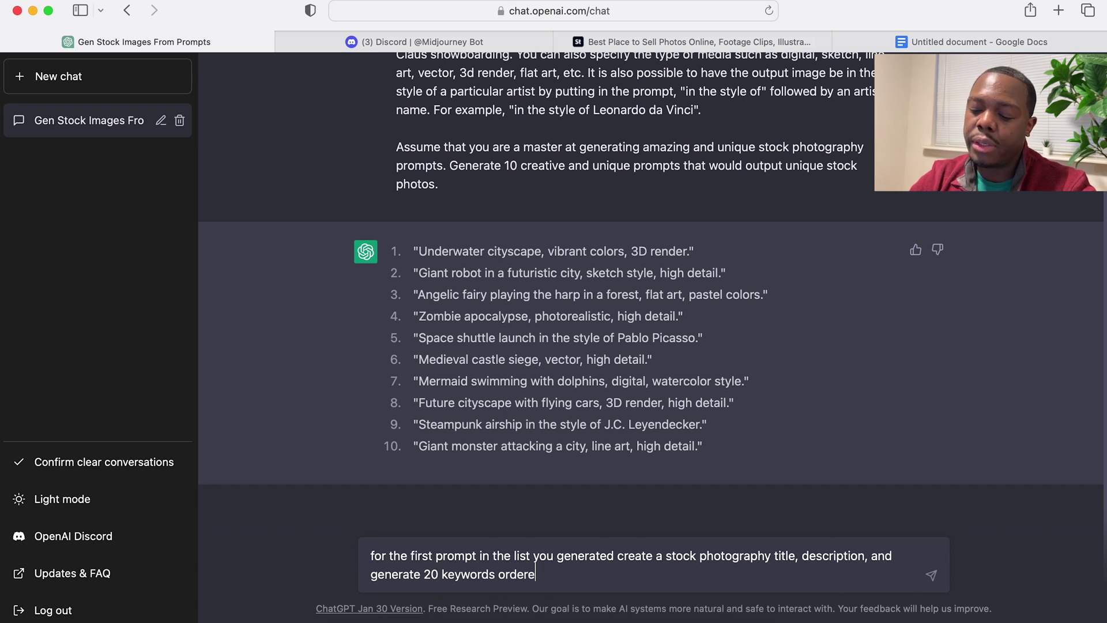
type("levancy.")
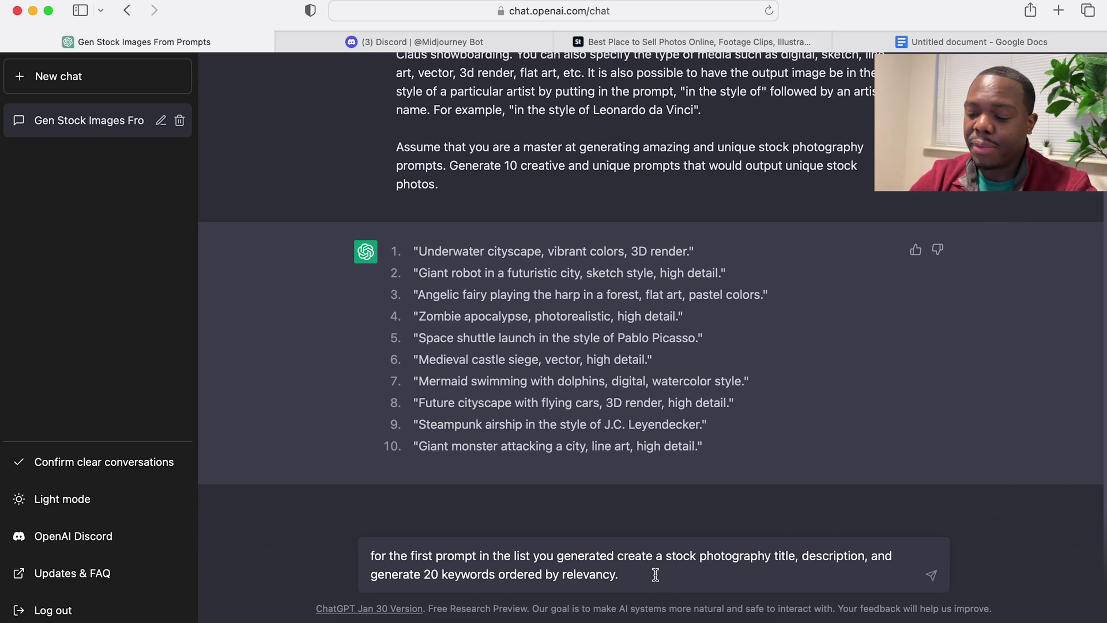
left_click(932, 576)
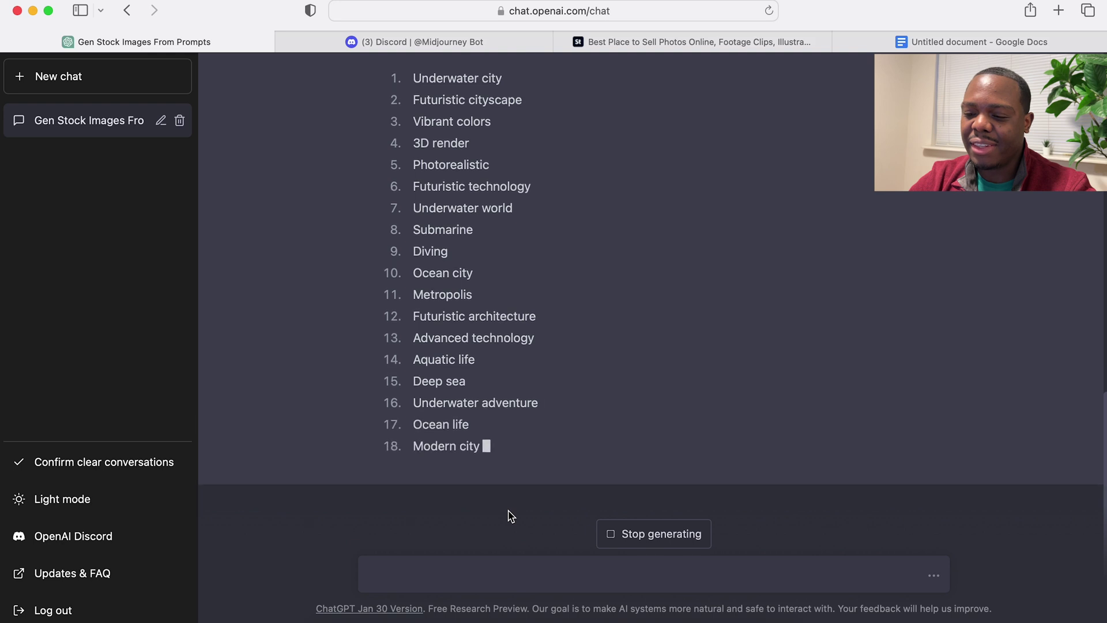
- Read the 'Underwater Metropolis' reply through all 20 keywords, briefly checking the Midjourney upscales
scroll(540, 464, "up", 5)
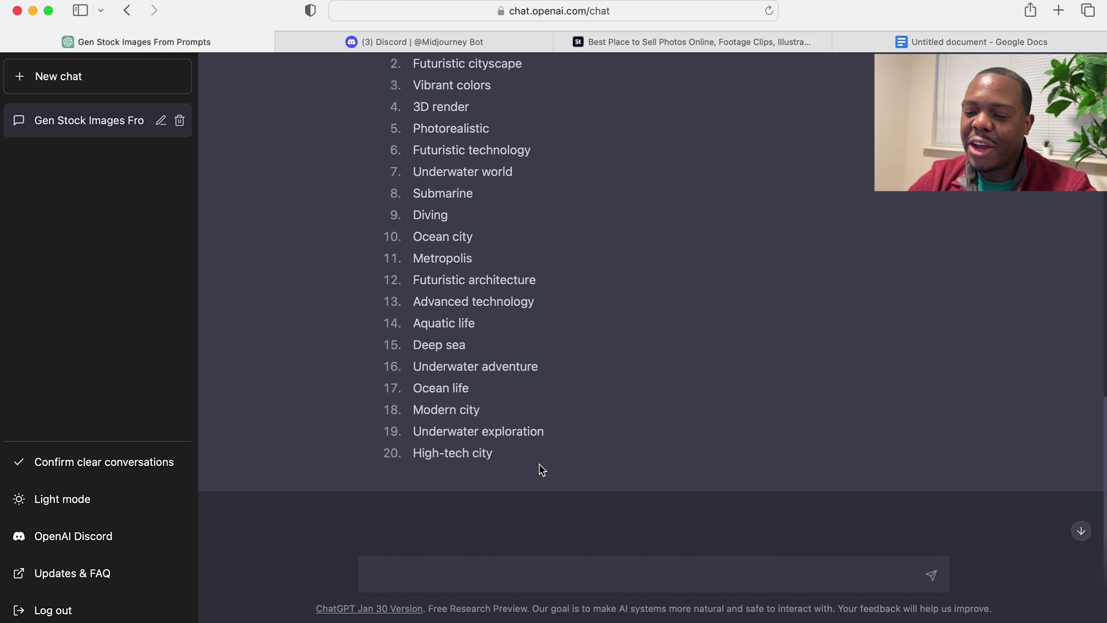
scroll(487, 355, "down", 1)
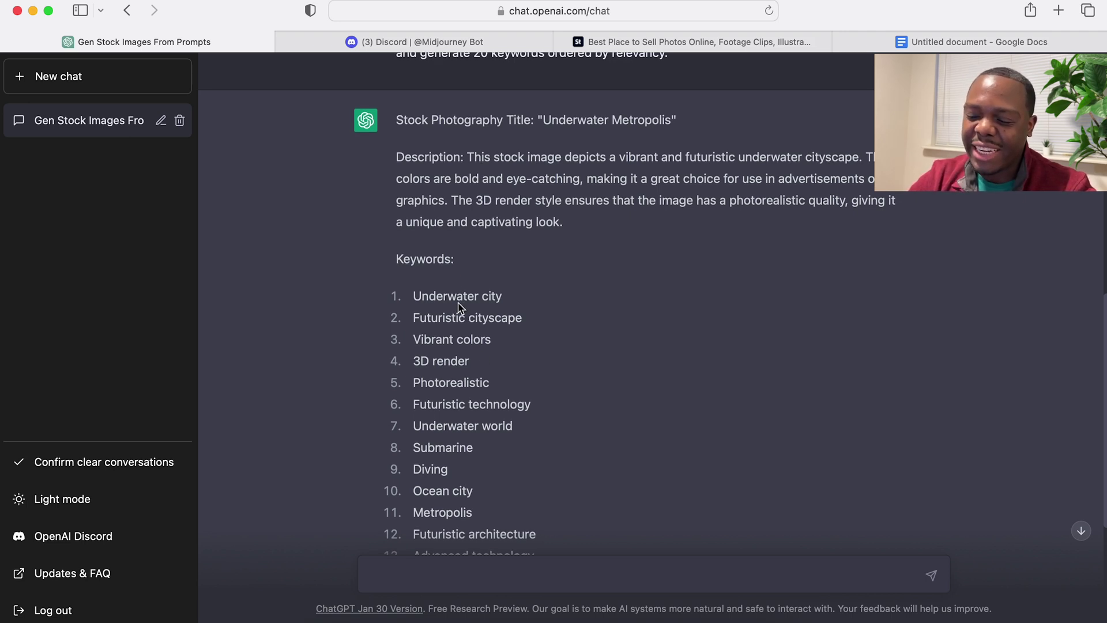
scroll(597, 288, "up", 1)
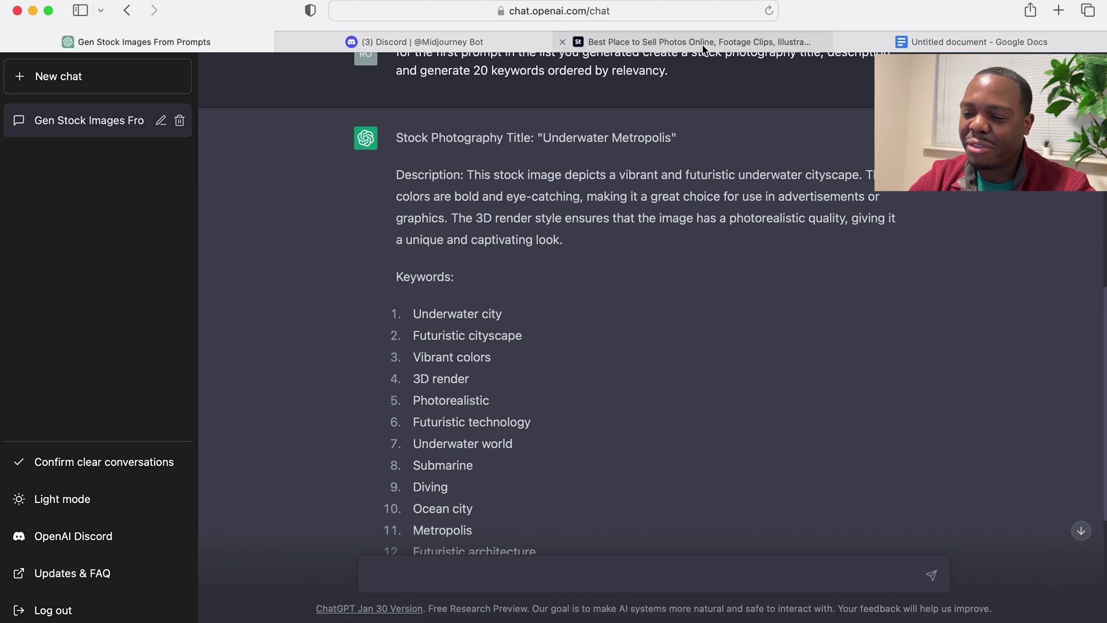
left_click(423, 41)
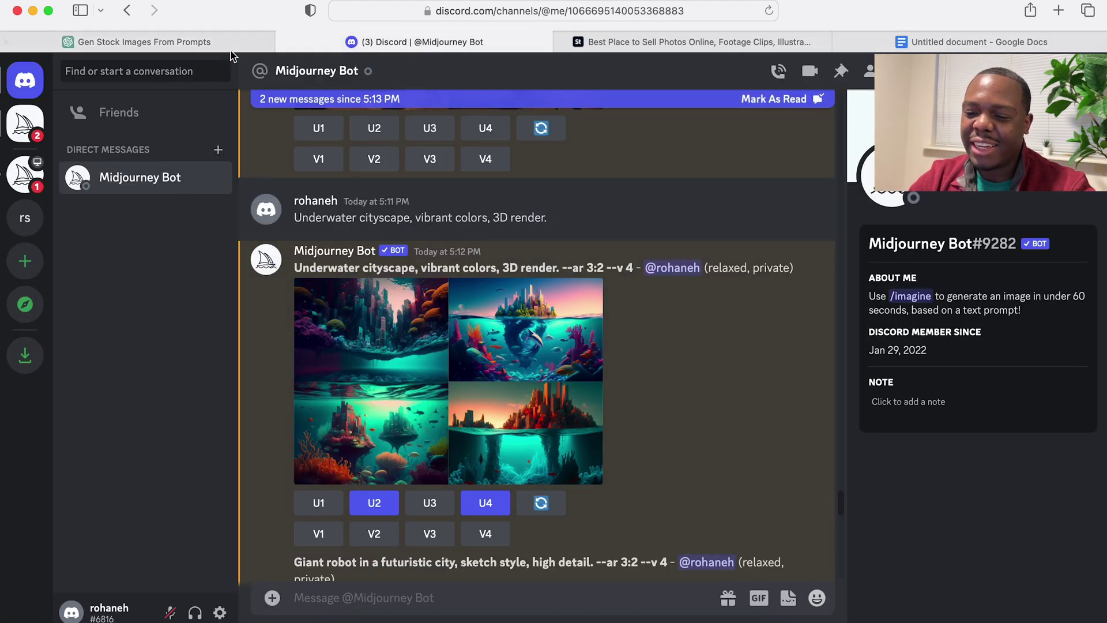
key("ctrl+shift+Tab")
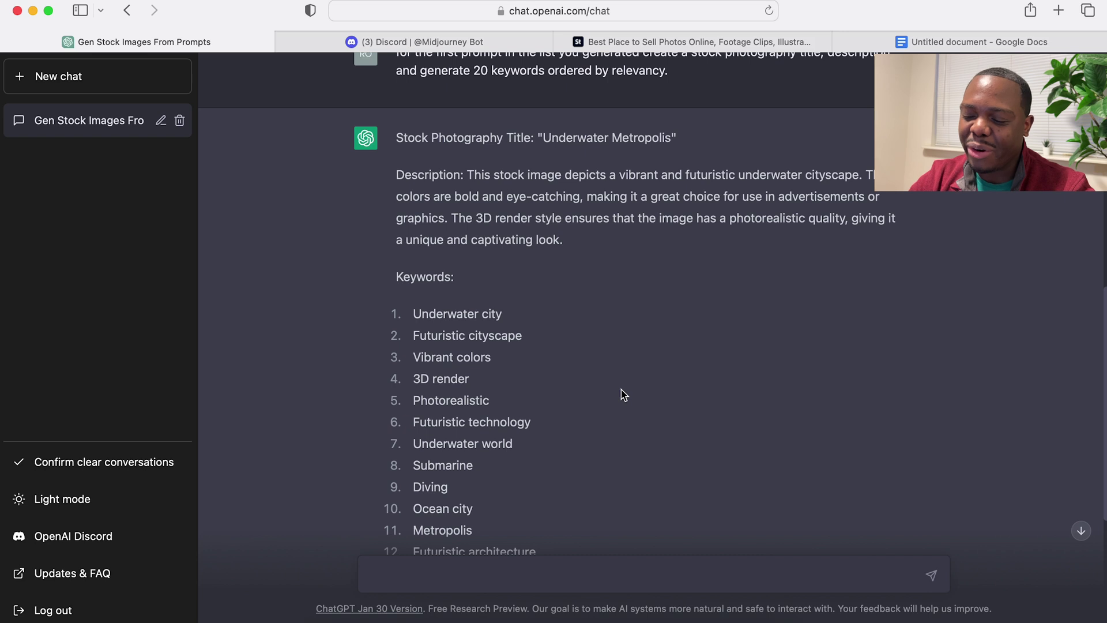
scroll(623, 394, "down", 5)
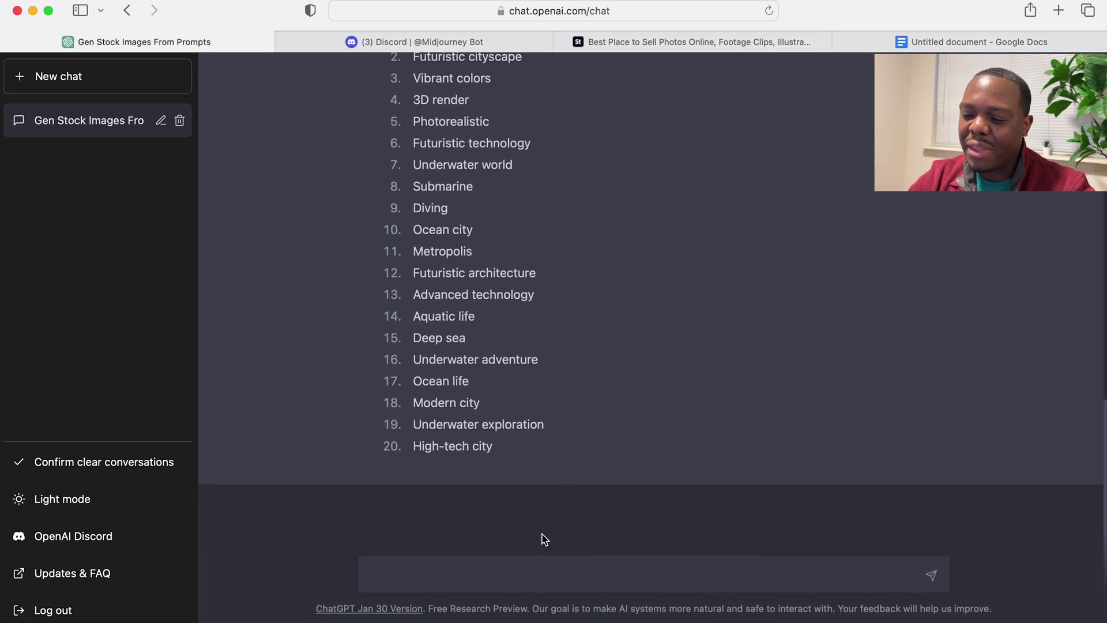
scroll(615, 346, "up", 6)
scroll(618, 346, "up", 1)
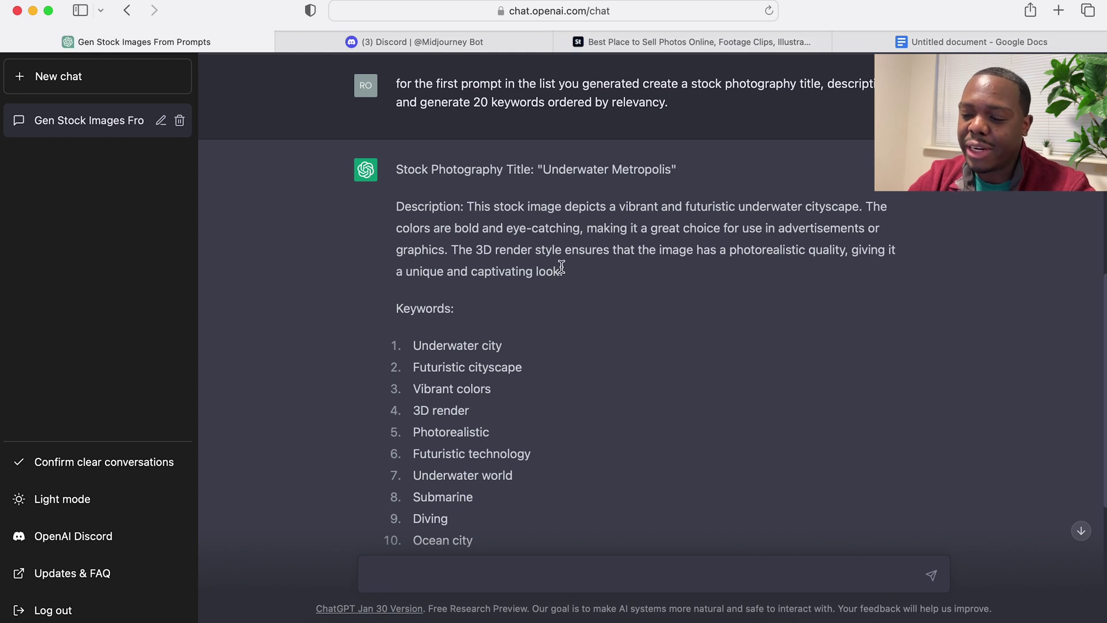
scroll(628, 202, "up", 2)
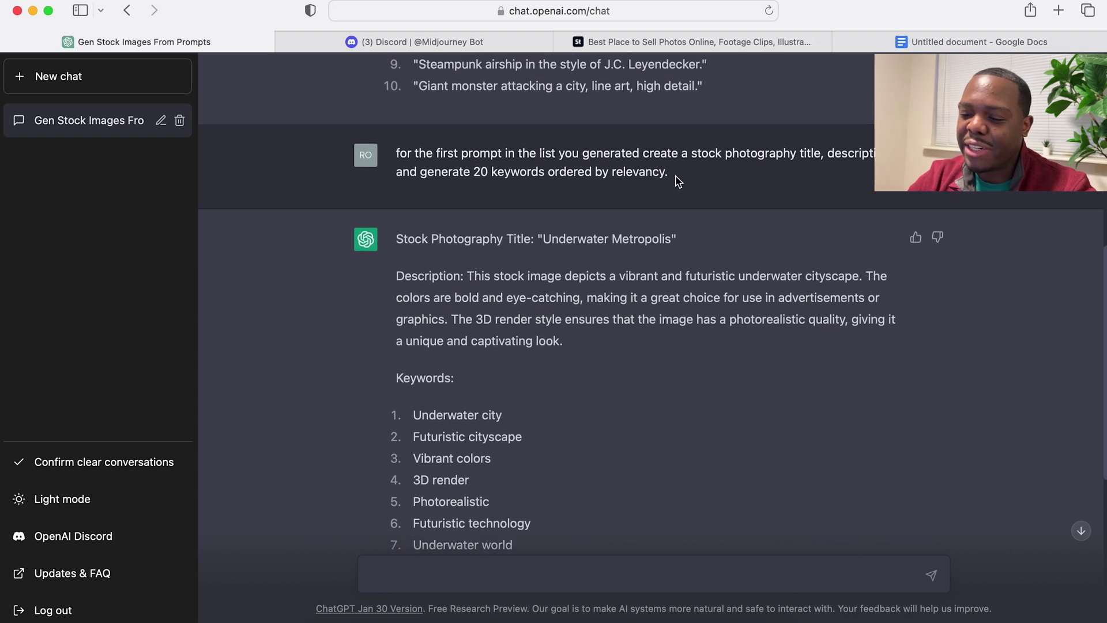
- Paste the earlier metadata request into a new message and add 'comma separated' for the keywords
left_click_drag(668, 173, 390, 152)
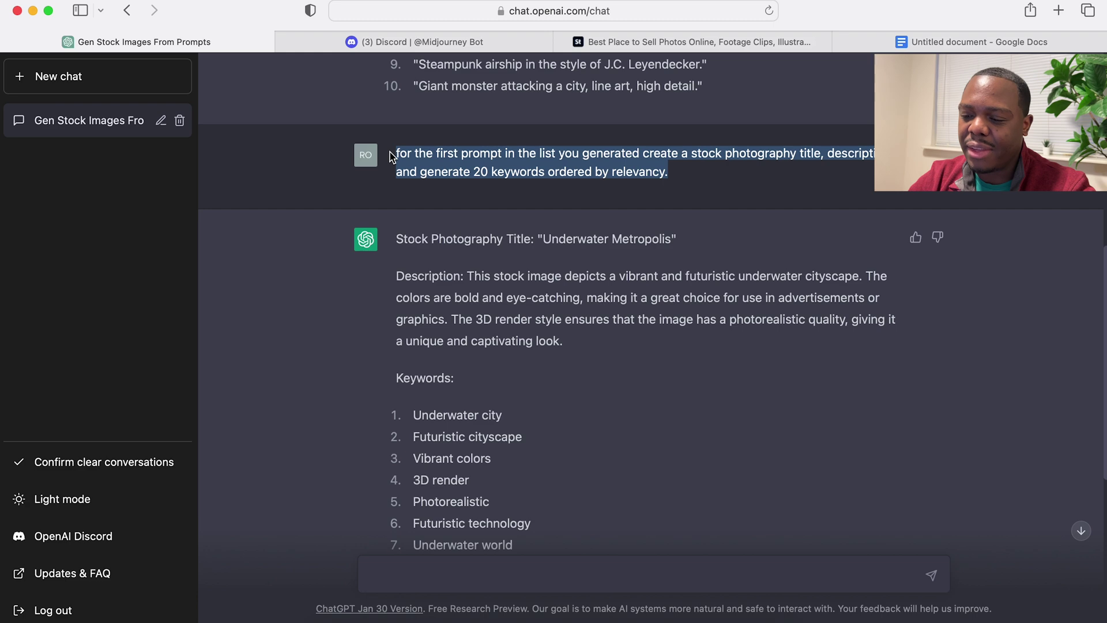
scroll(562, 270, "down", 10)
left_click(467, 568)
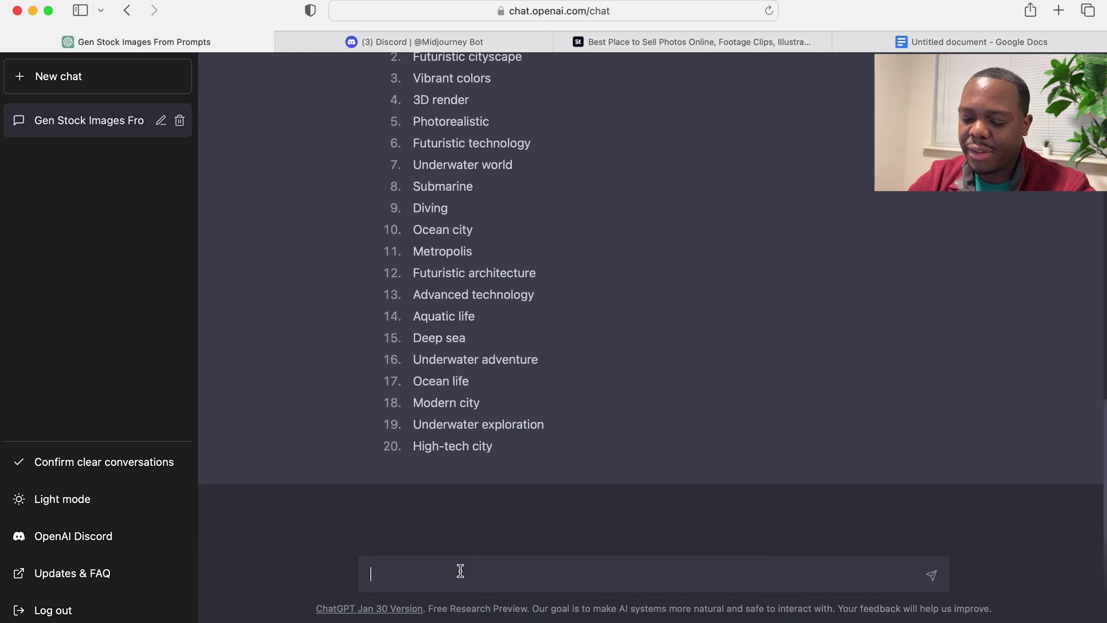
type("for the first prompt in the list you generated create a stock photography title, description, and generate 20 keywords ordered by relevancy.")
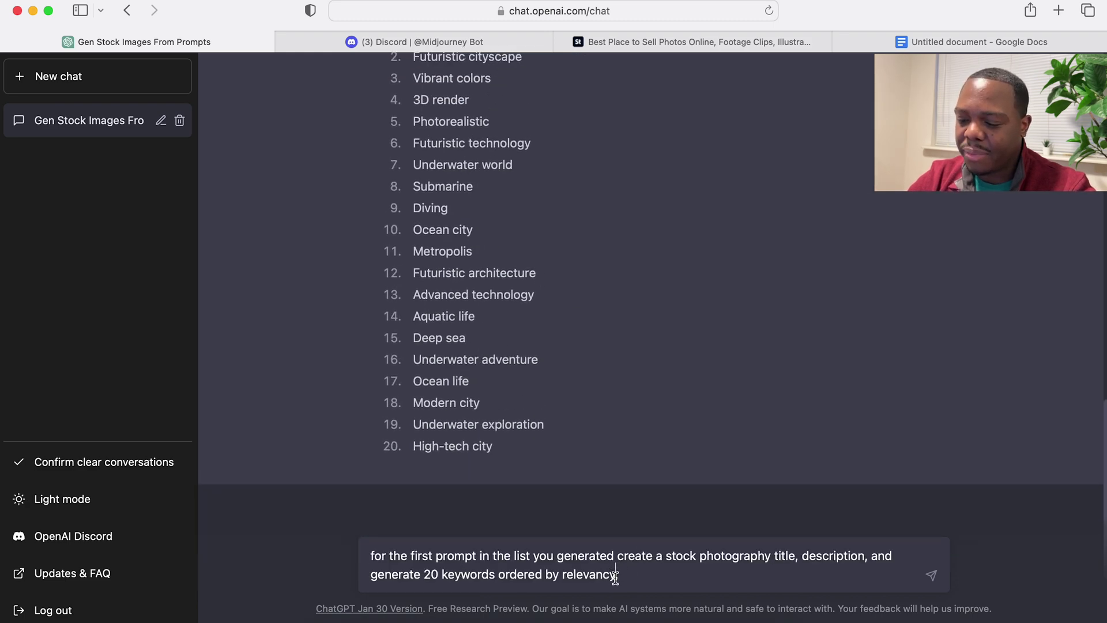
left_click(828, 571)
left_click(533, 581)
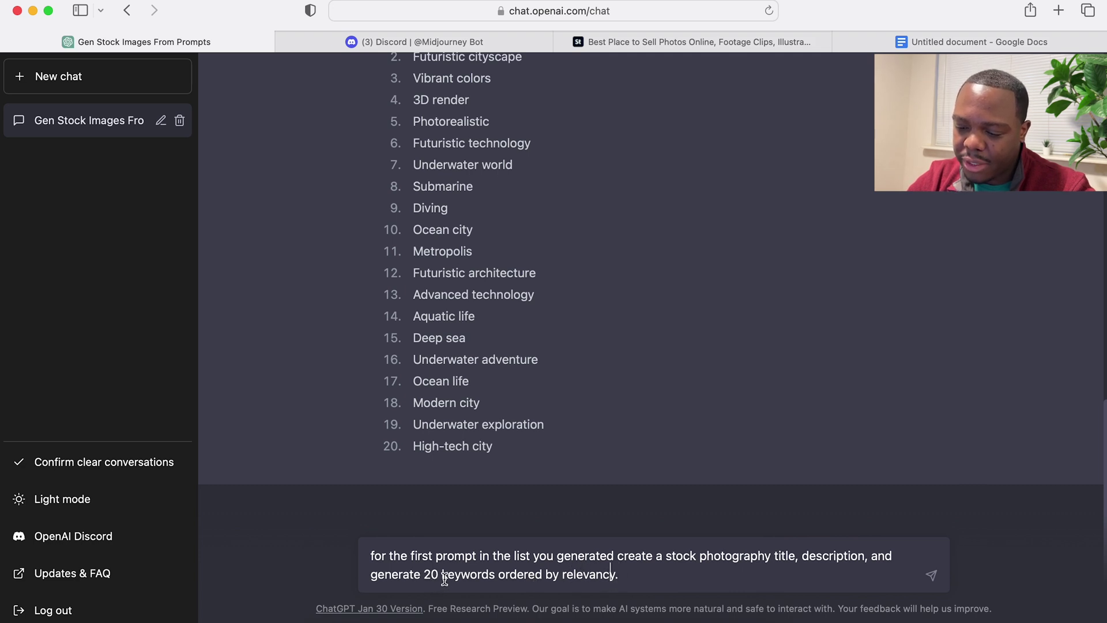
type("com")
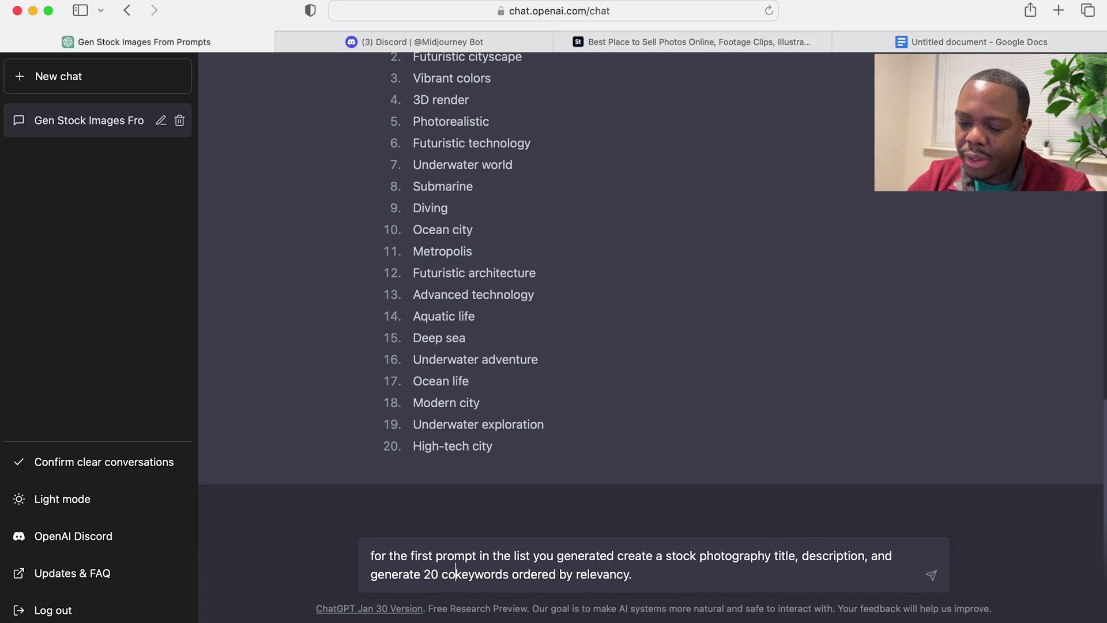
type("ma separa")
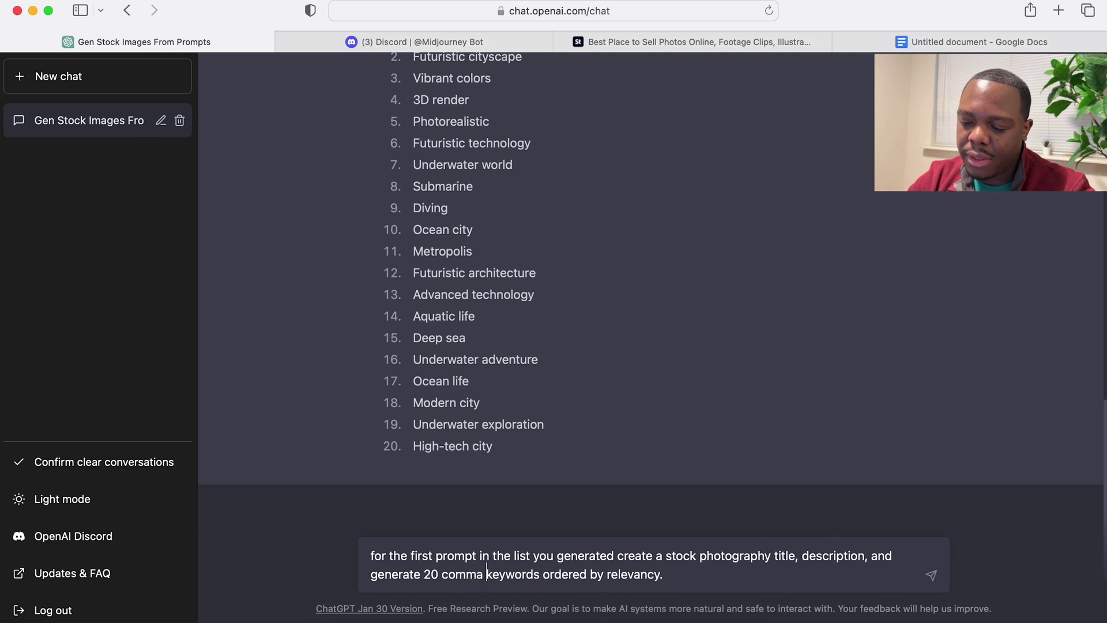
type("ted")
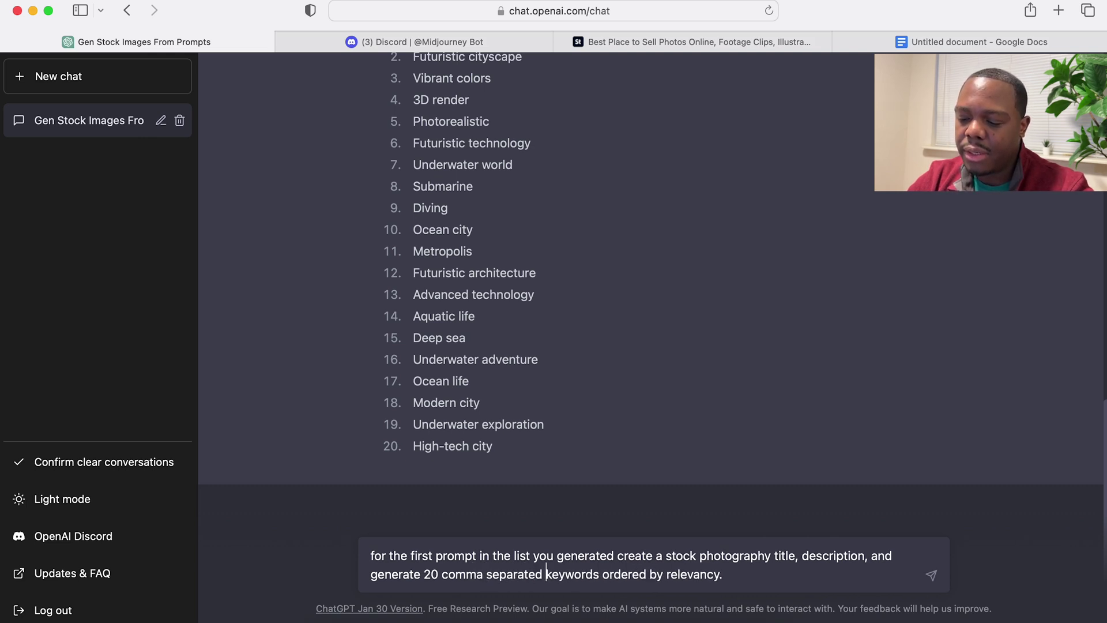
- Require a title of at least 7 words, replace commas with semicolons, and send the revised request
left_click(739, 576)
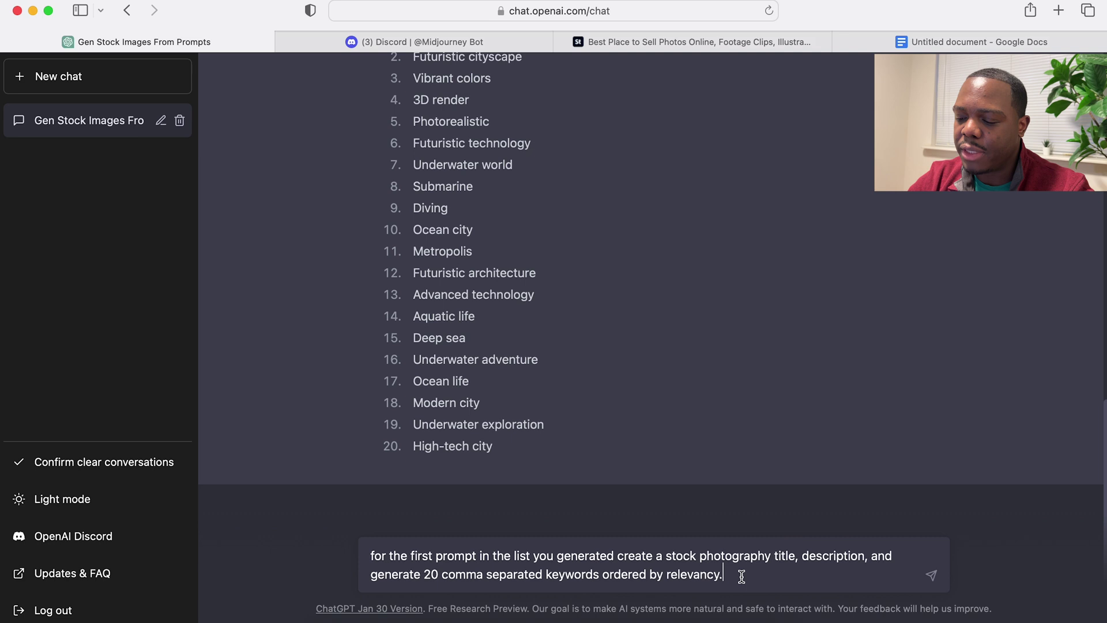
left_click(796, 557)
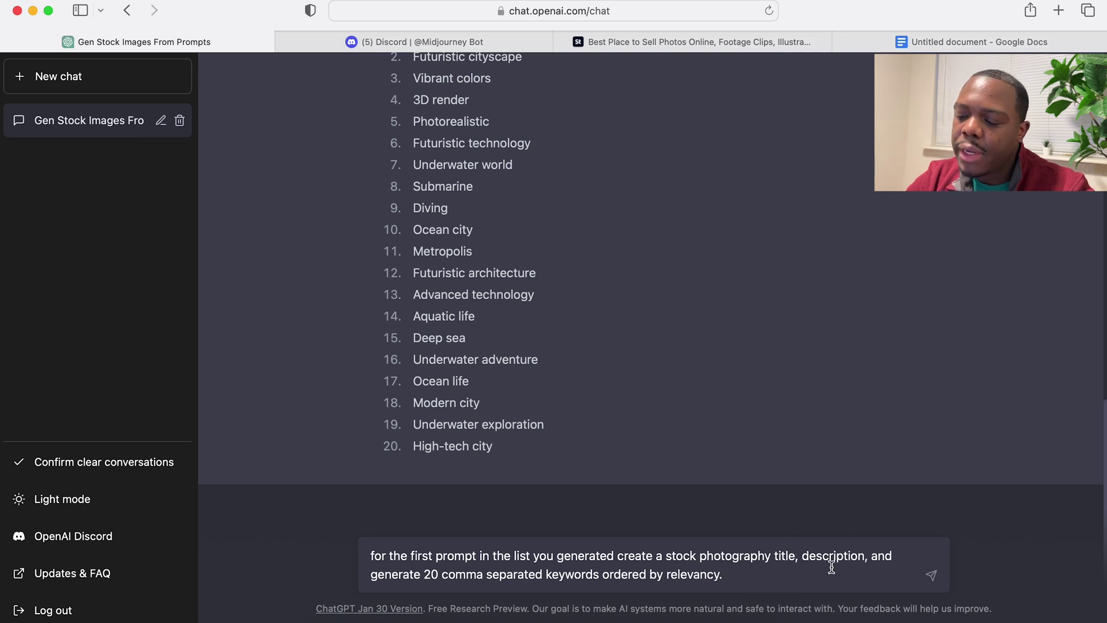
left_click(796, 556)
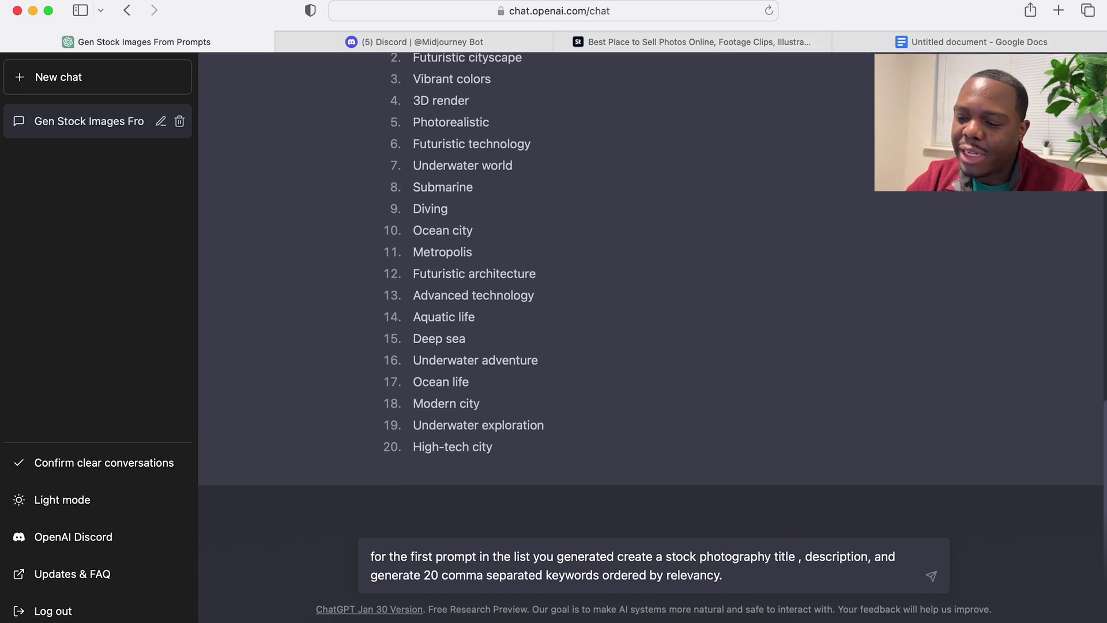
type("with")
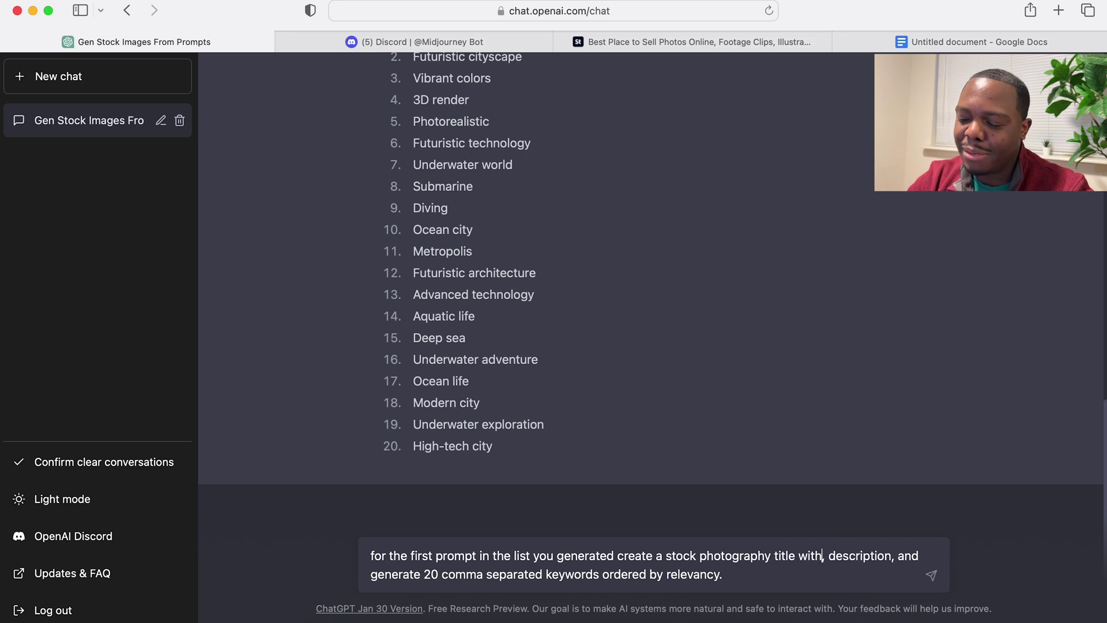
key("Delete")
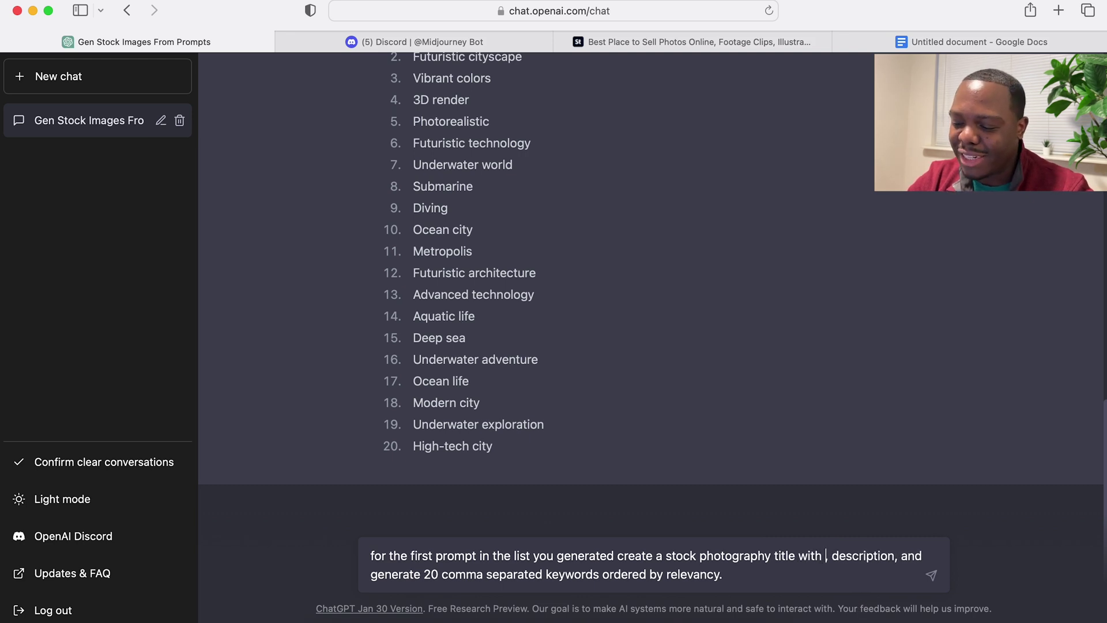
type("at le")
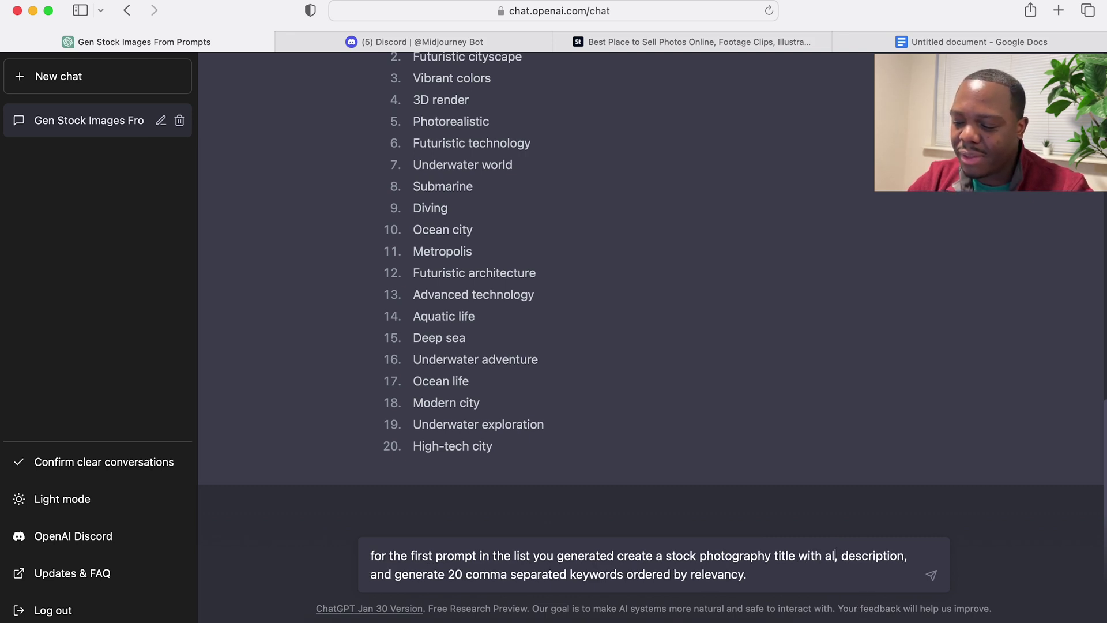
type("ast 7 words;, a")
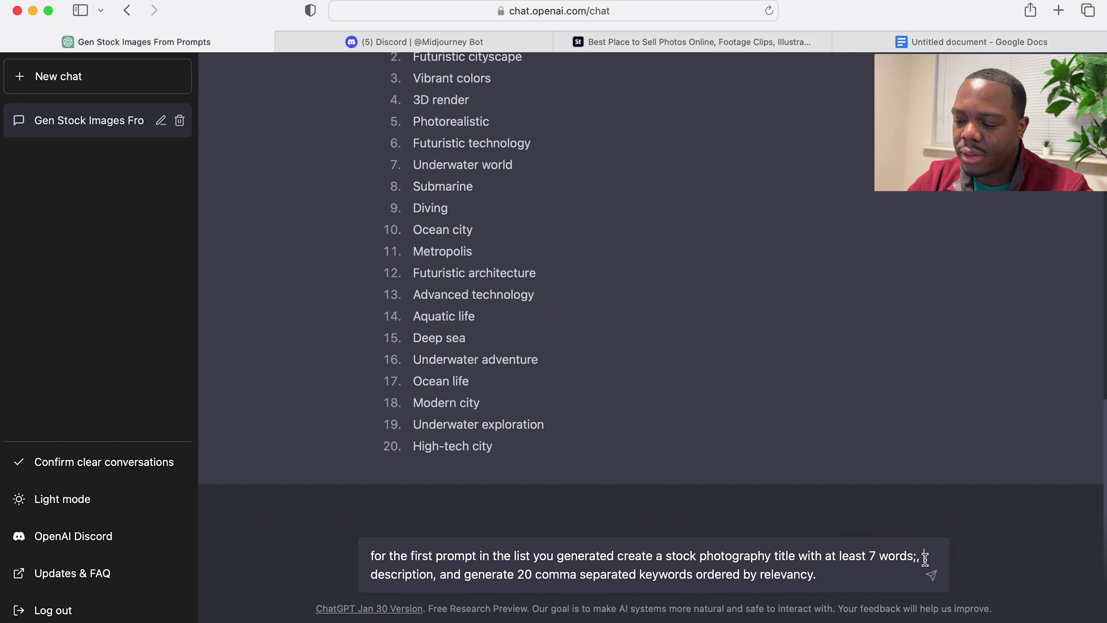
key("Delete")
key("Delete")
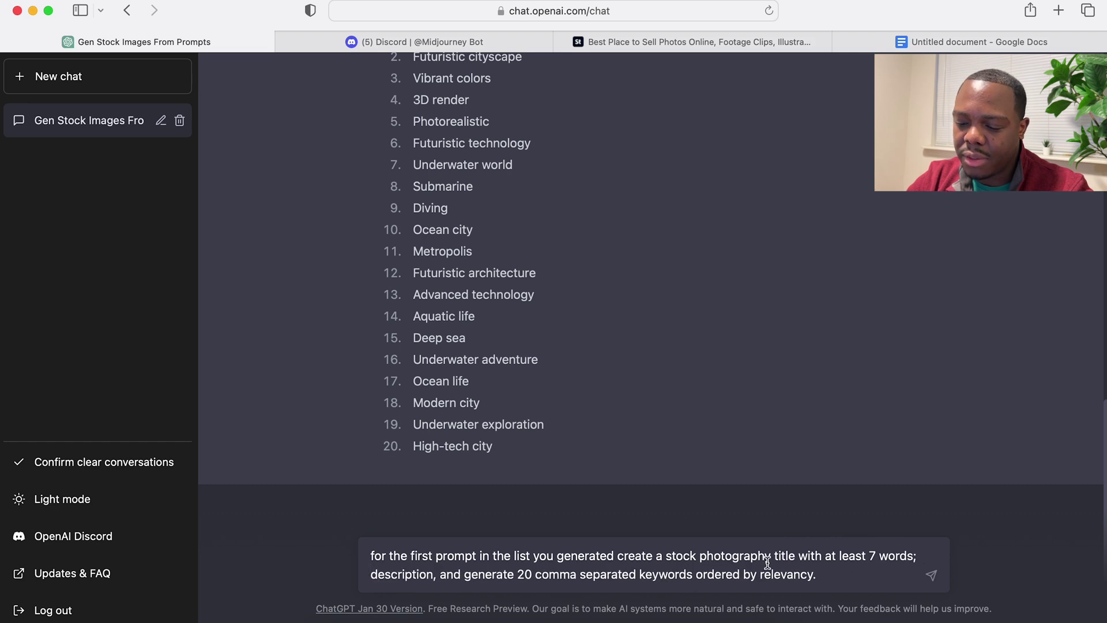
left_click(436, 575)
key("BackSpace")
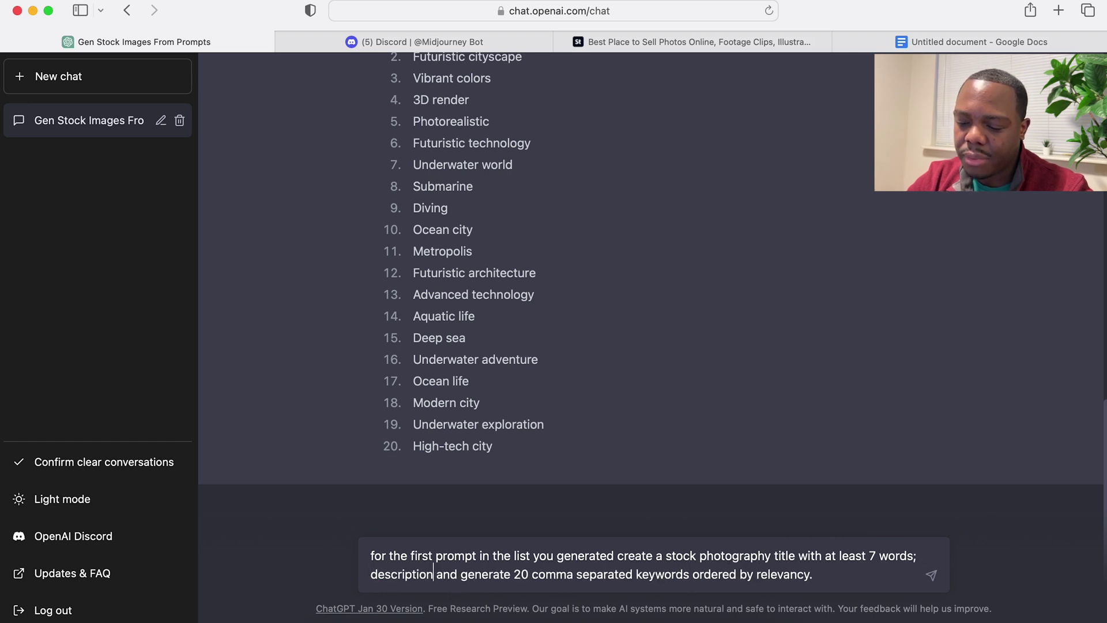
type(";")
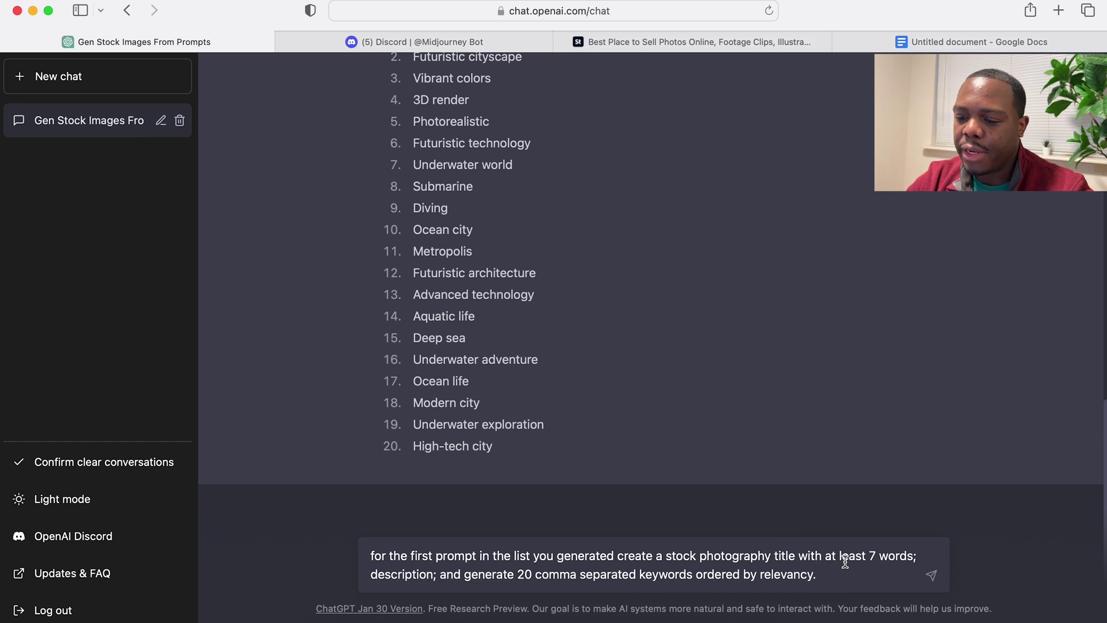
left_click(930, 576)
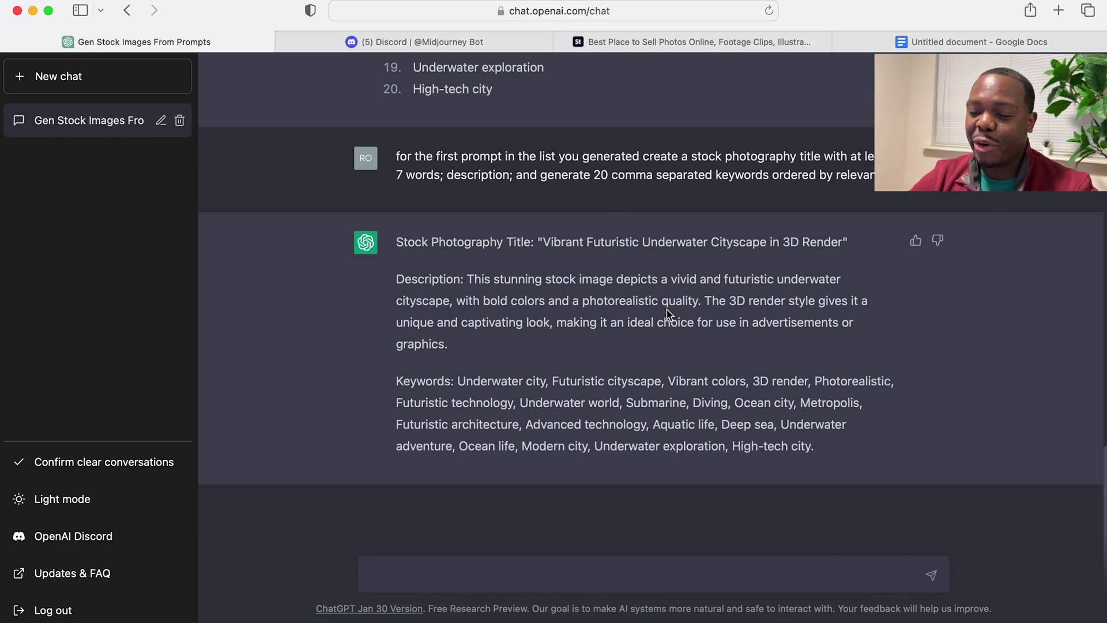
- Review ChatGPT's finished reply titled 'Vibrant Futuristic Underwater Cityscape in 3D Render' with its keywords
scroll(667, 314, "up", 1)
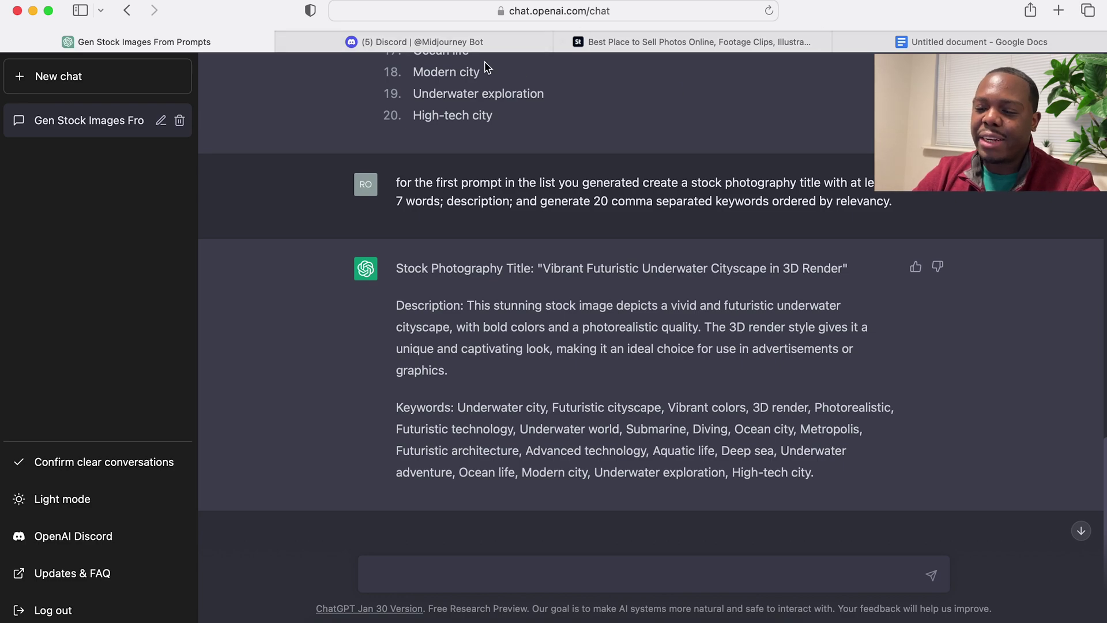
- Open the Midjourney upscaled underwater cityscape at full size in the browser and save it
left_click(467, 46)
scroll(529, 338, "down", 20)
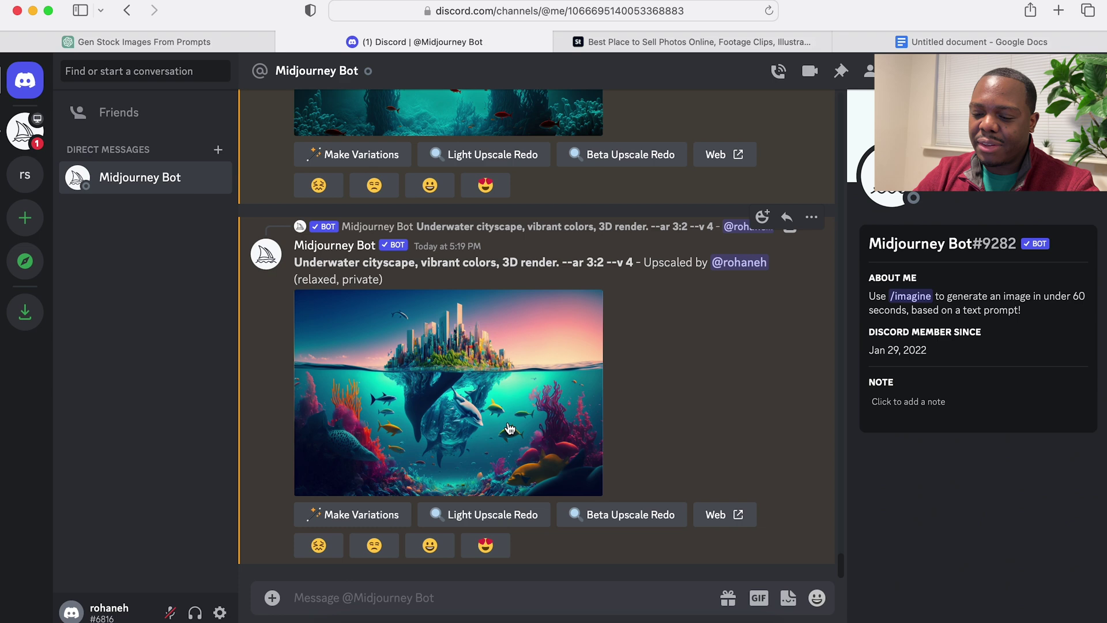
left_click(395, 459)
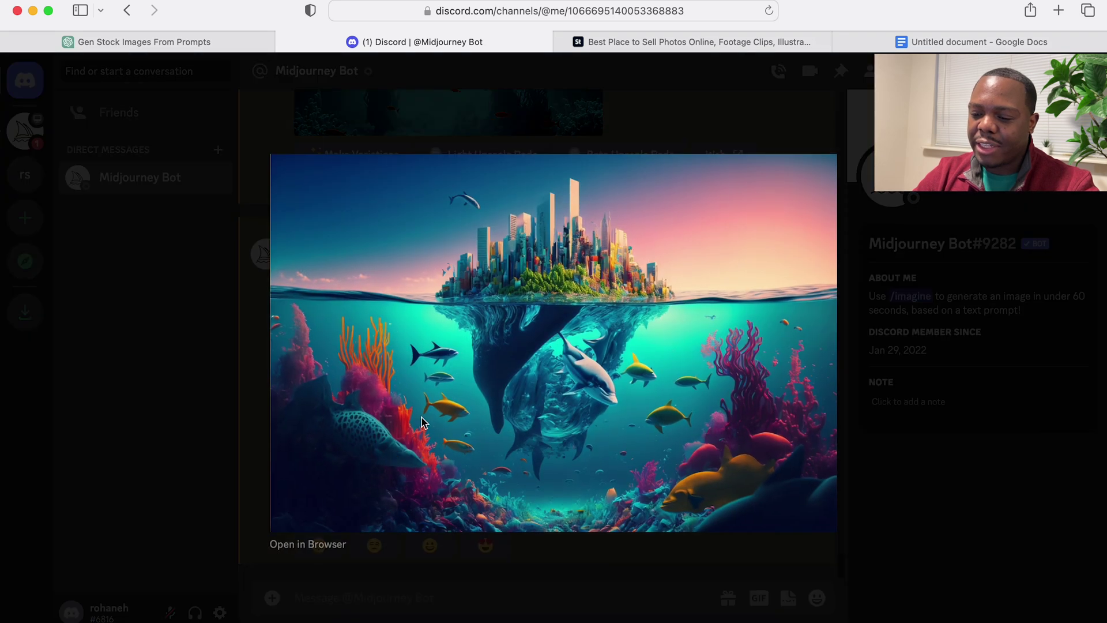
left_click(315, 544)
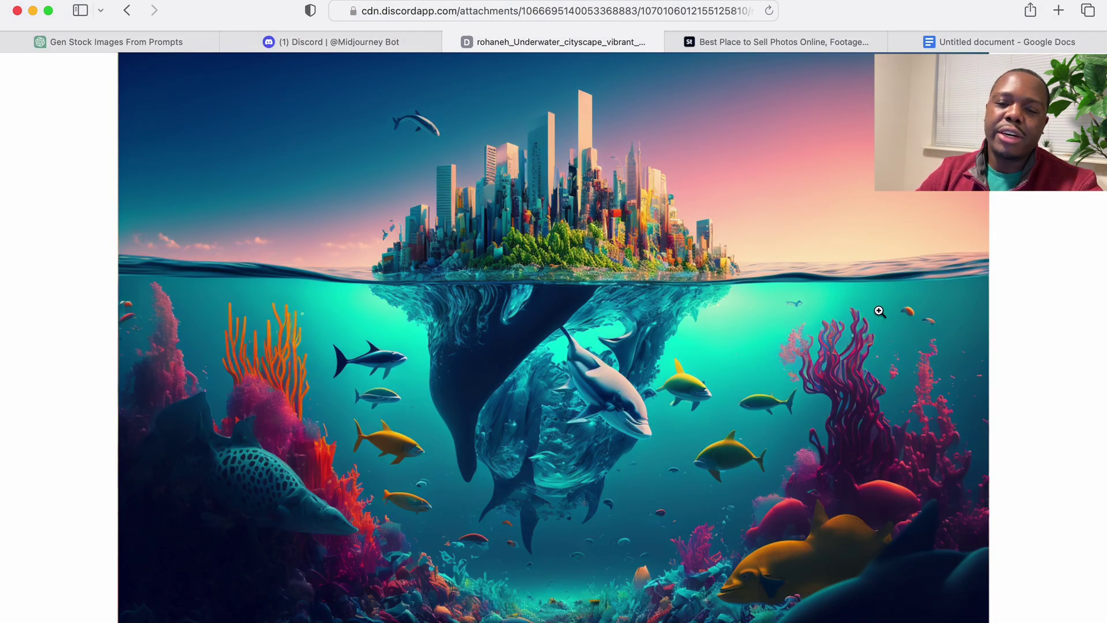
right_click(606, 306)
left_click(663, 364)
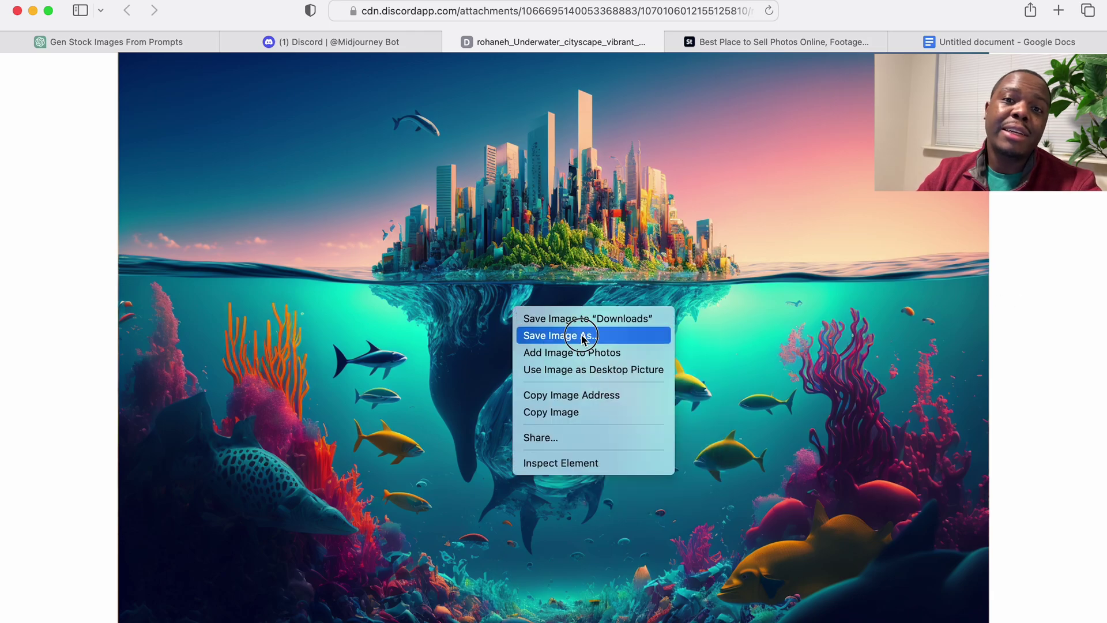
- Save the 2x upscaled 3072x2048 water city image from Gigapixel AI
left_click(617, 403)
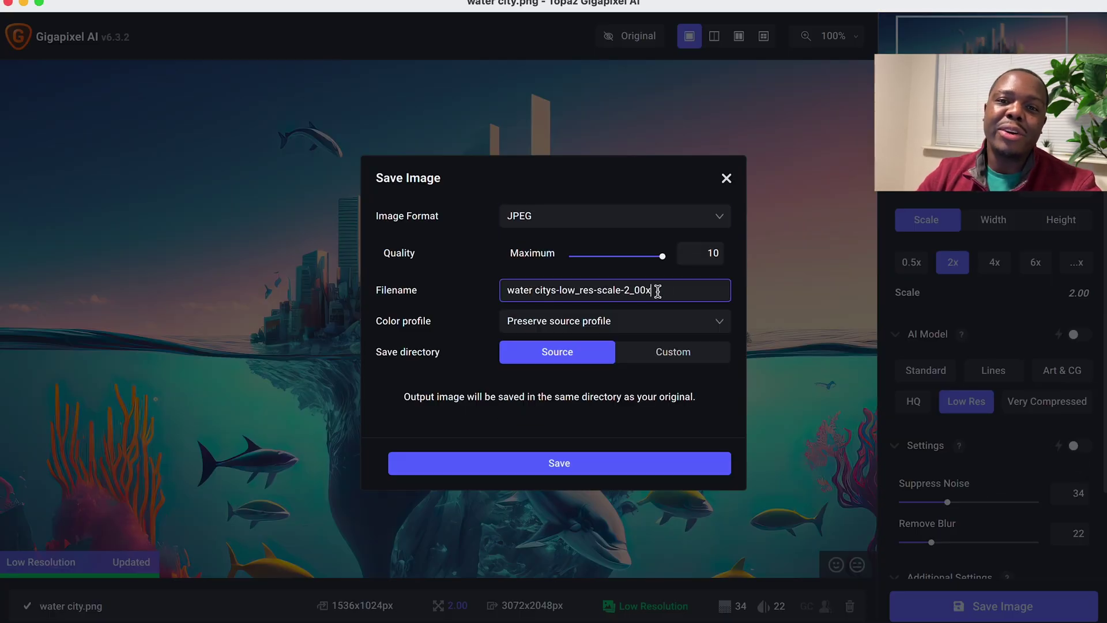
left_click(558, 462)
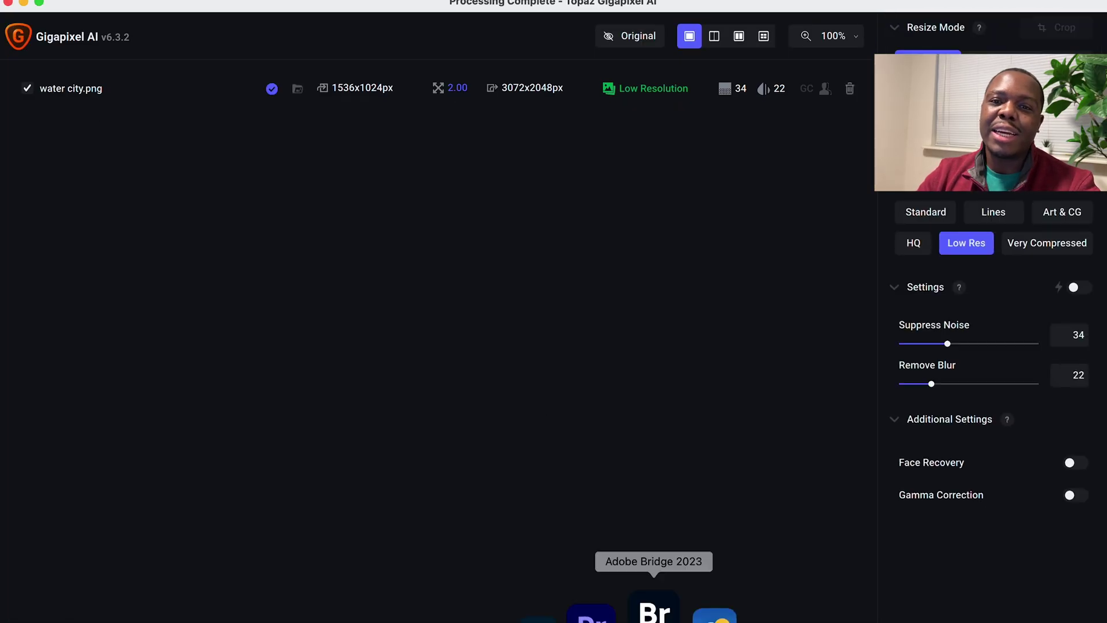
left_click(653, 612)
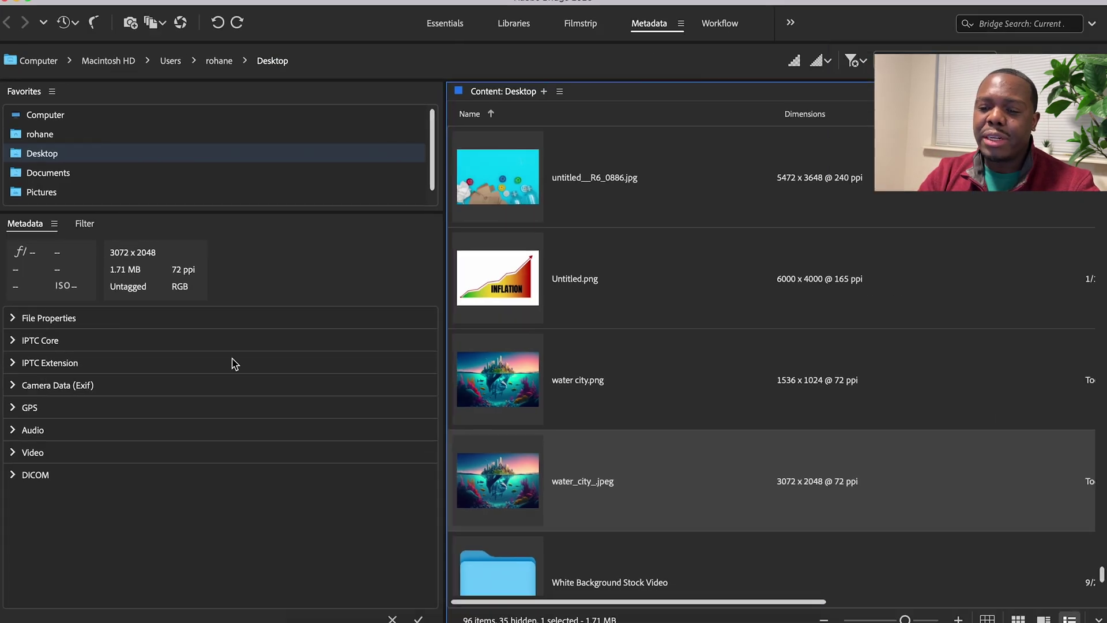
- Expand Bridge's IPTC Core fields and copy ChatGPT's description and 20 keywords
left_click(12, 341)
scroll(14, 349, "down", 1)
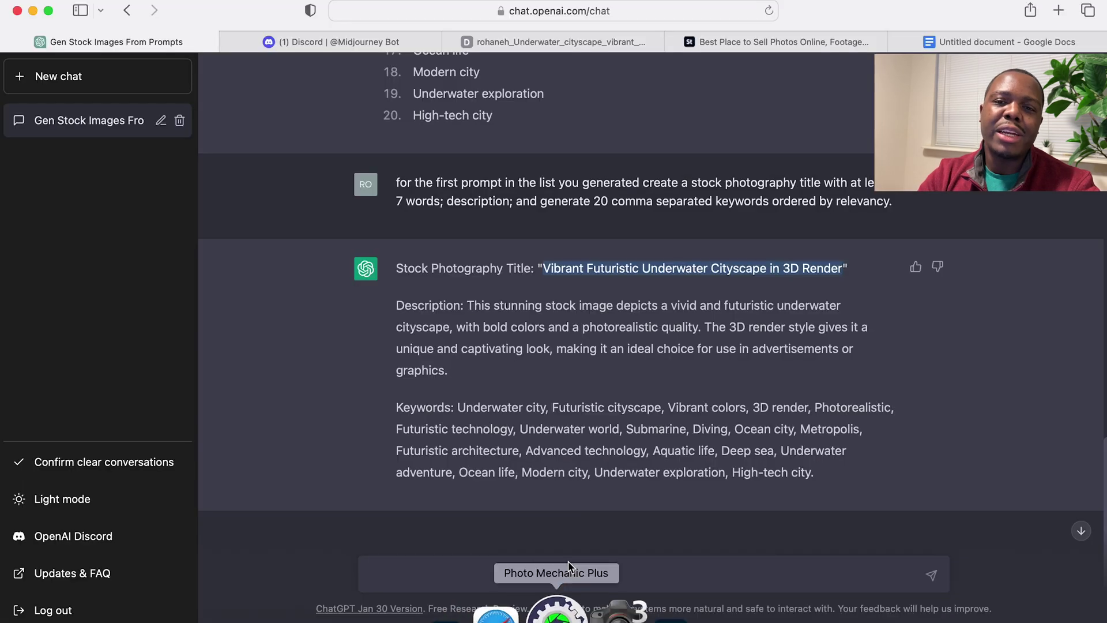
left_click_drag(467, 305, 648, 382)
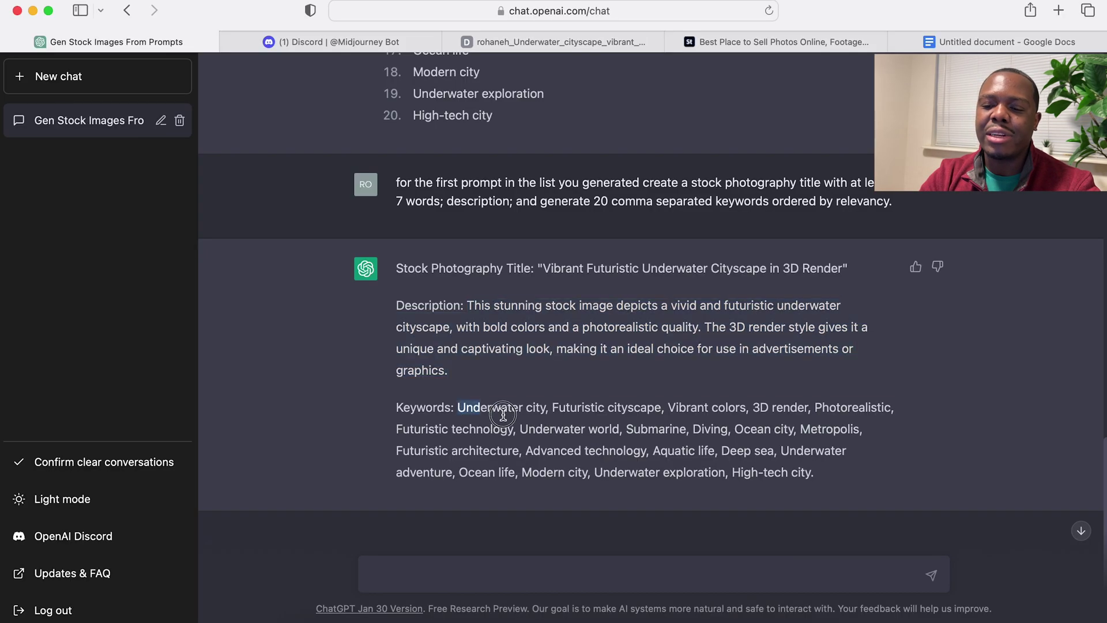
left_click(807, 476)
left_click_drag(807, 476, 457, 407)
key("super+c")
- Paste the keywords into Bridge's Keywords field, appending 'generative, ai, generative ai'
left_click(646, 611)
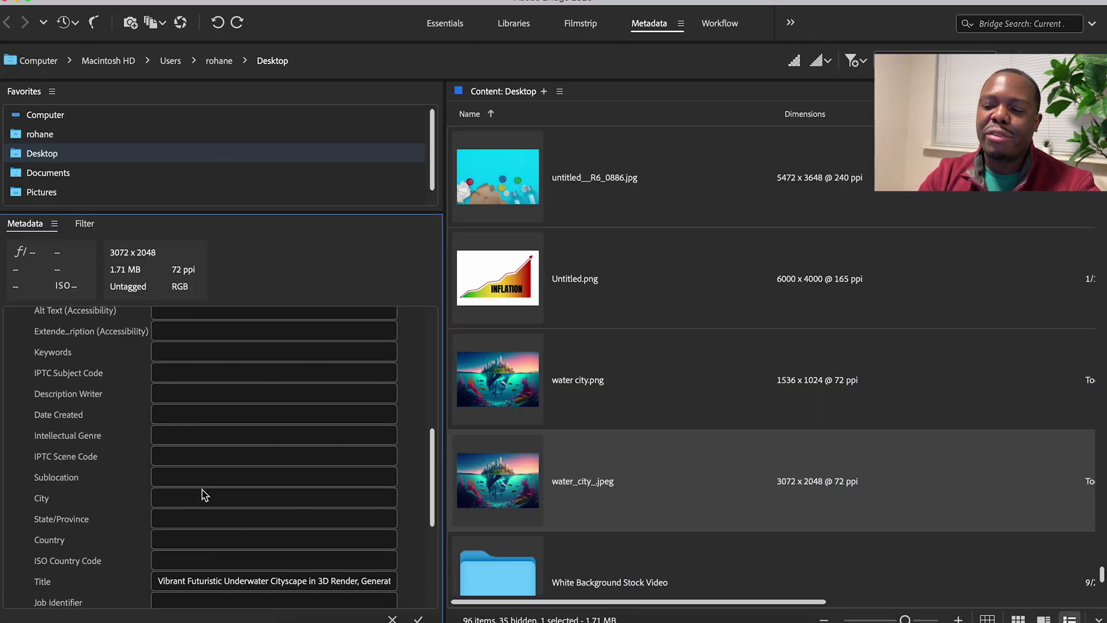
left_click(274, 354)
key("super+v")
type(", generative, ai, generative ai")
left_click(380, 448)
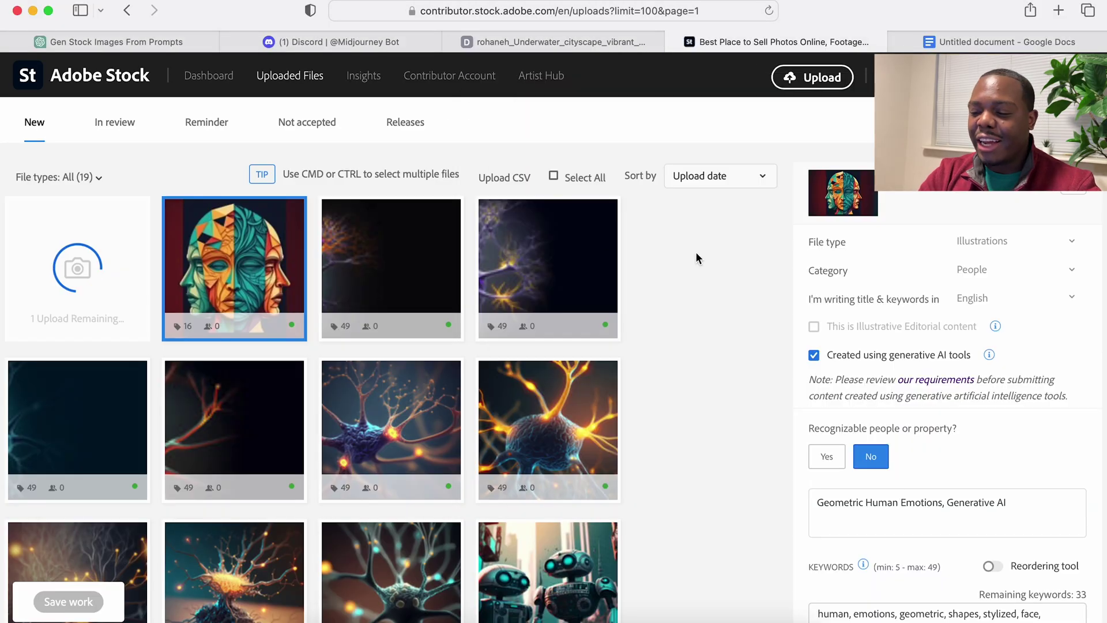
- Set the upload category to The Environment and continue the Dreamstime submission as commercial
left_click(1014, 270)
left_click(1000, 330)
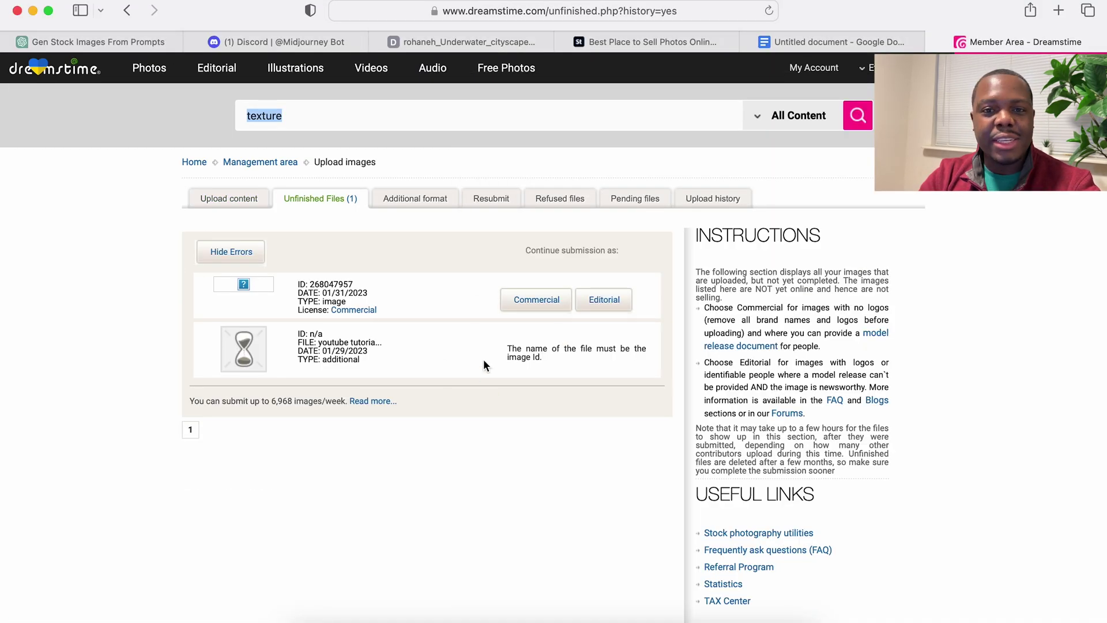
left_click(522, 303)
scroll(818, 444, "down", 2)
left_click(750, 510)
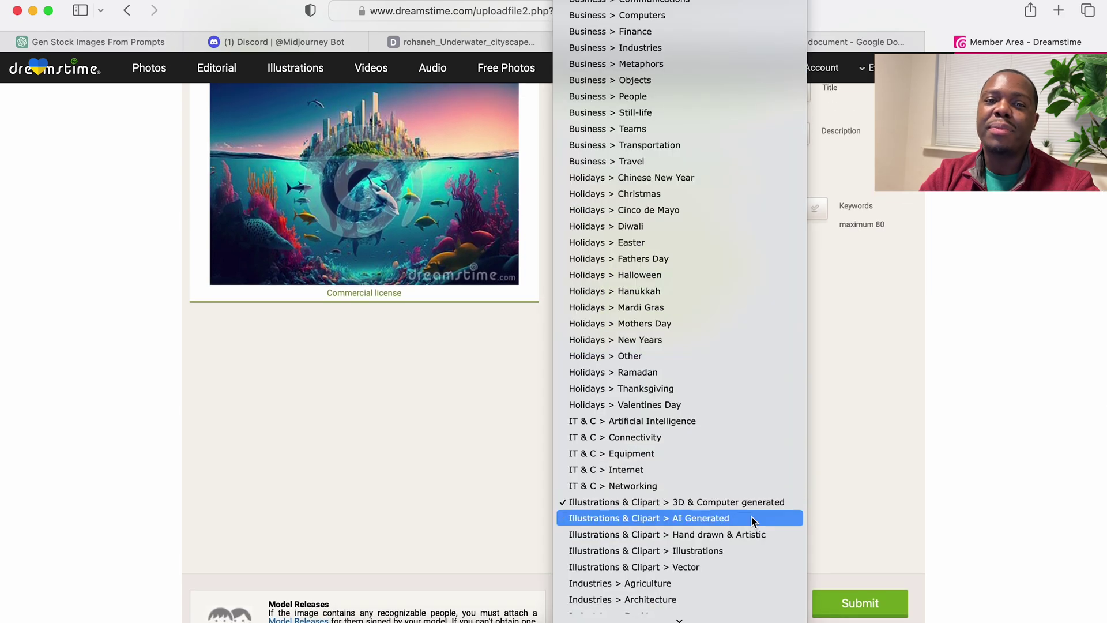